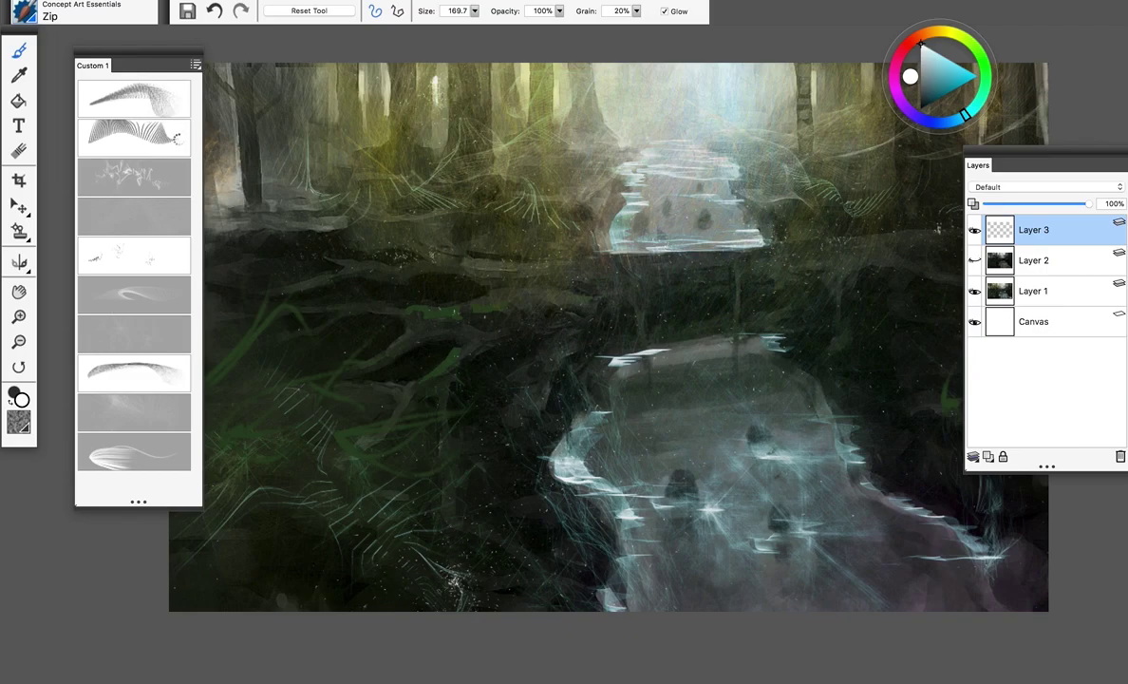
Step: Make Layer 2 visible over the finished forest painting and choose the brush variant named Brush
{"action": "left_click", "coordinate": [164, 126]}
{"action": "left_click", "coordinate": [974, 260]}
{"action": "left_click", "coordinate": [976, 288]}
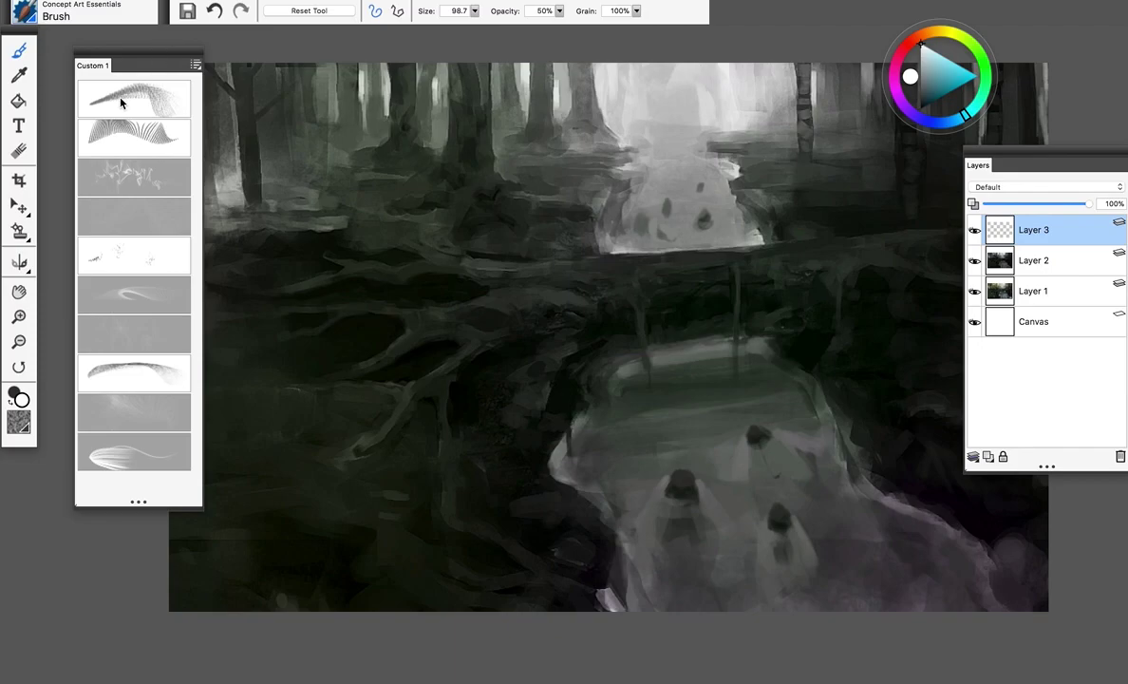
Step: Sample a dark green from the painting and try Brush strokes over the tree roots on Layer 3
{"action": "left_click_drag", "start_coordinate": [452, 242], "coordinate": [481, 246]}
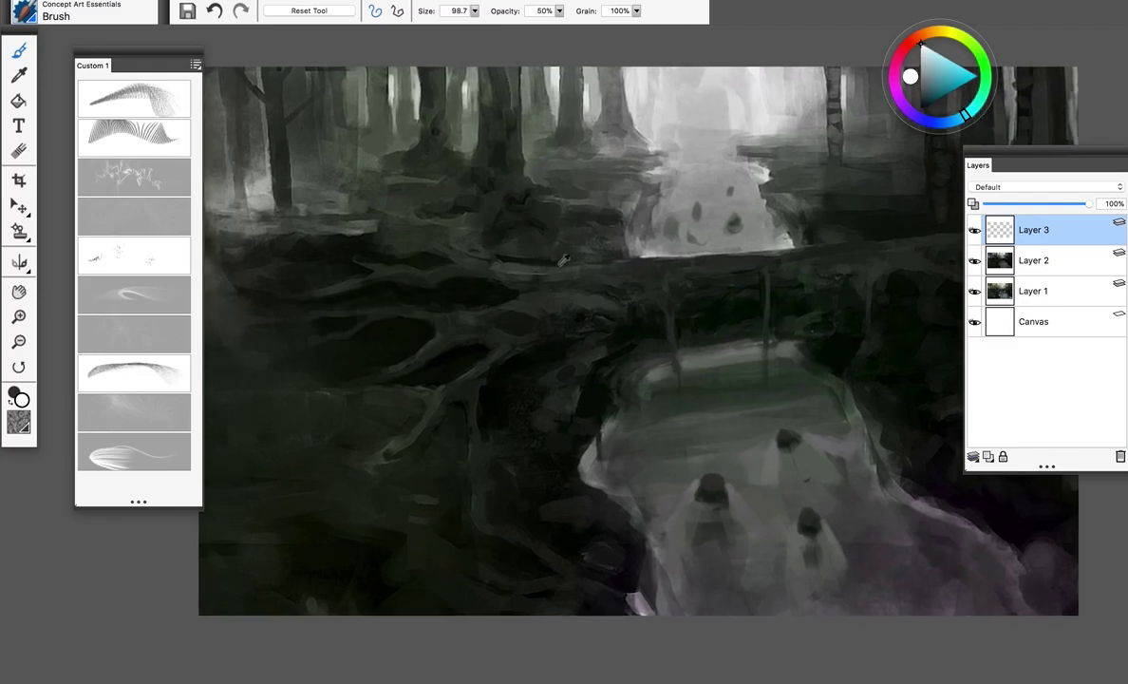
{"action": "left_click", "coordinate": [568, 297], "text": "alt"}
{"action": "mouse_move", "coordinate": [417, 428]}
{"action": "left_mouse_down"}
{"action": "mouse_move", "coordinate": [351, 467]}
{"action": "mouse_move", "coordinate": [339, 492]}
{"action": "mouse_move", "coordinate": [354, 490]}
{"action": "mouse_move", "coordinate": [296, 504]}
{"action": "mouse_move", "coordinate": [399, 472]}
{"action": "mouse_move", "coordinate": [424, 421]}
{"action": "left_mouse_up"}
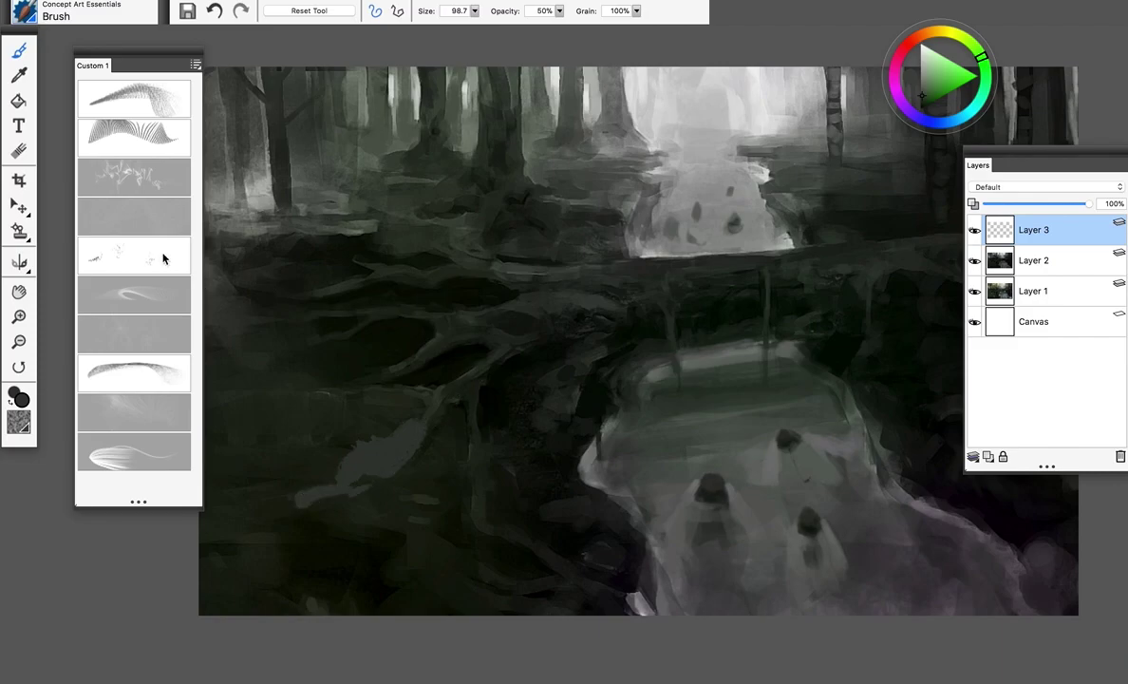
{"action": "mouse_move", "coordinate": [321, 305]}
{"action": "left_mouse_down"}
{"action": "mouse_move", "coordinate": [269, 327]}
{"action": "mouse_move", "coordinate": [355, 313]}
{"action": "mouse_move", "coordinate": [372, 291]}
{"action": "left_mouse_up"}
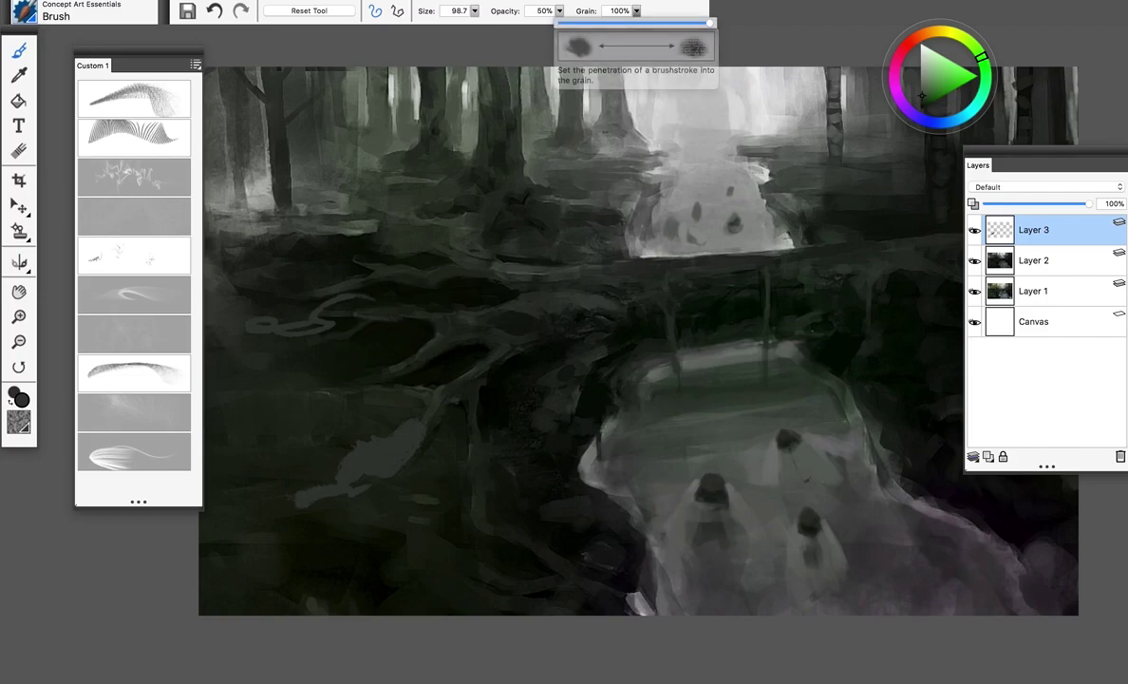
Step: Change the paper texture to the checkered weave pattern
{"action": "left_click", "coordinate": [19, 421]}
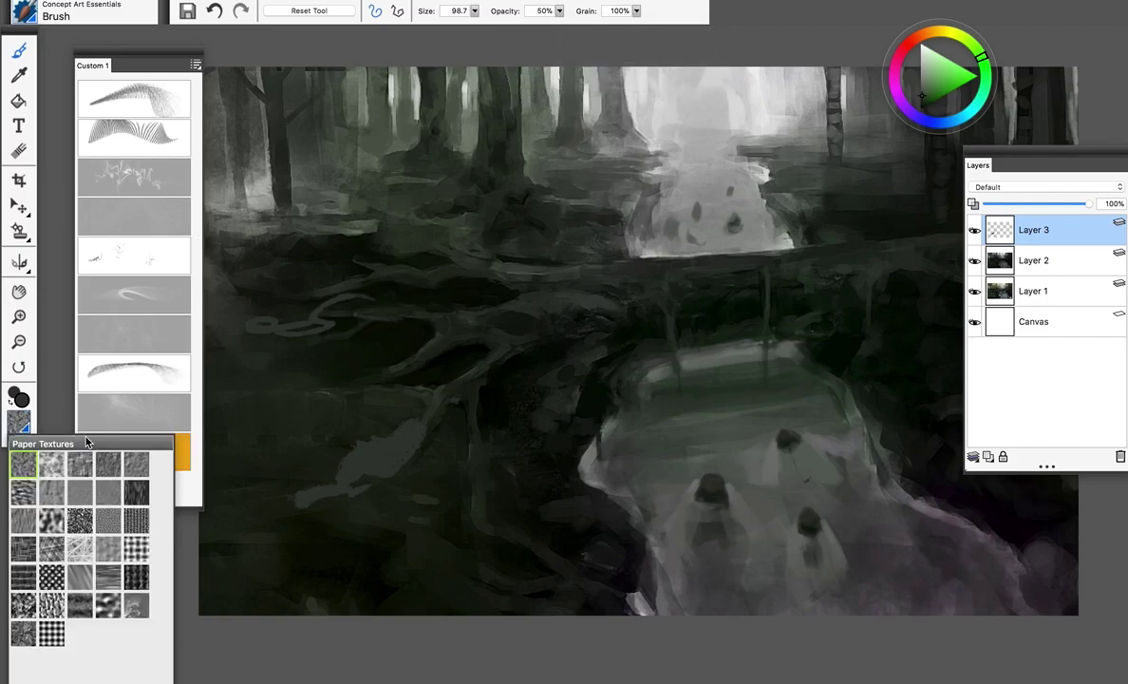
{"action": "left_click", "coordinate": [131, 546]}
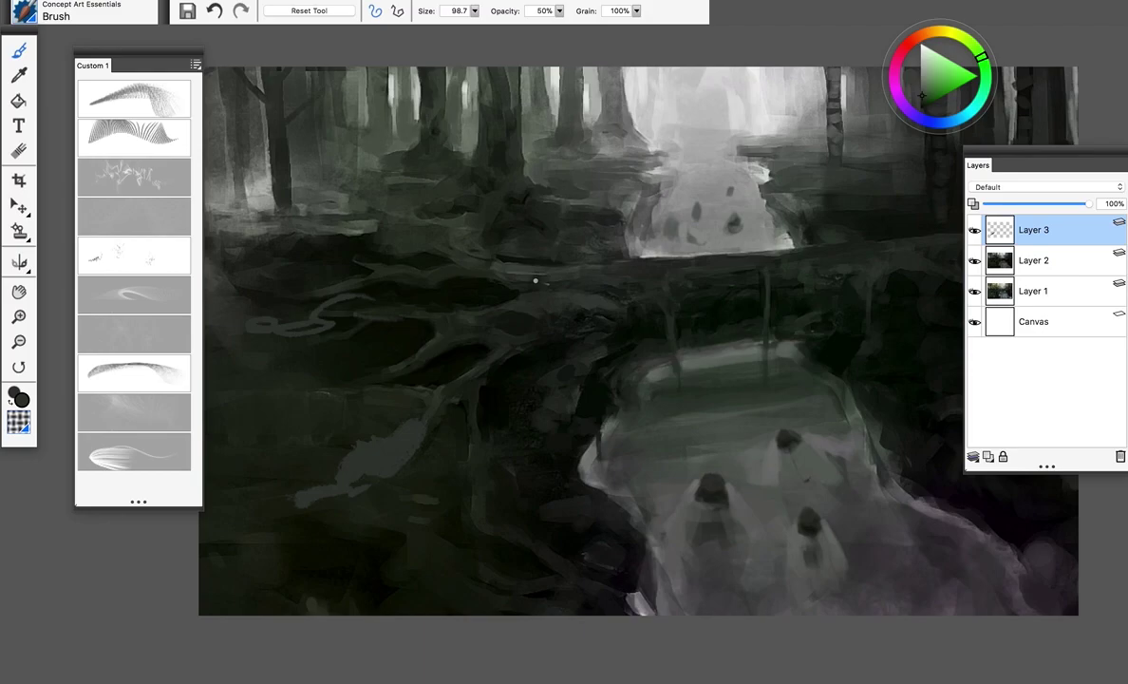
Step: Try textured Brush strokes over the roots, then undo all test strokes on Layer 3
{"action": "mouse_move", "coordinate": [361, 380]}
{"action": "left_mouse_down"}
{"action": "mouse_move", "coordinate": [408, 373]}
{"action": "mouse_move", "coordinate": [495, 399]}
{"action": "left_mouse_up"}
{"action": "key", "text": "super+z"}
{"action": "left_click_drag", "start_coordinate": [397, 403], "coordinate": [473, 387]}
{"action": "key", "text": "super+z"}
{"action": "key", "text": "ctrl+z"}
{"action": "key", "text": "ctrl+z"}
{"action": "key", "text": "ctrl+z"}
{"action": "key", "text": "ctrl+z"}
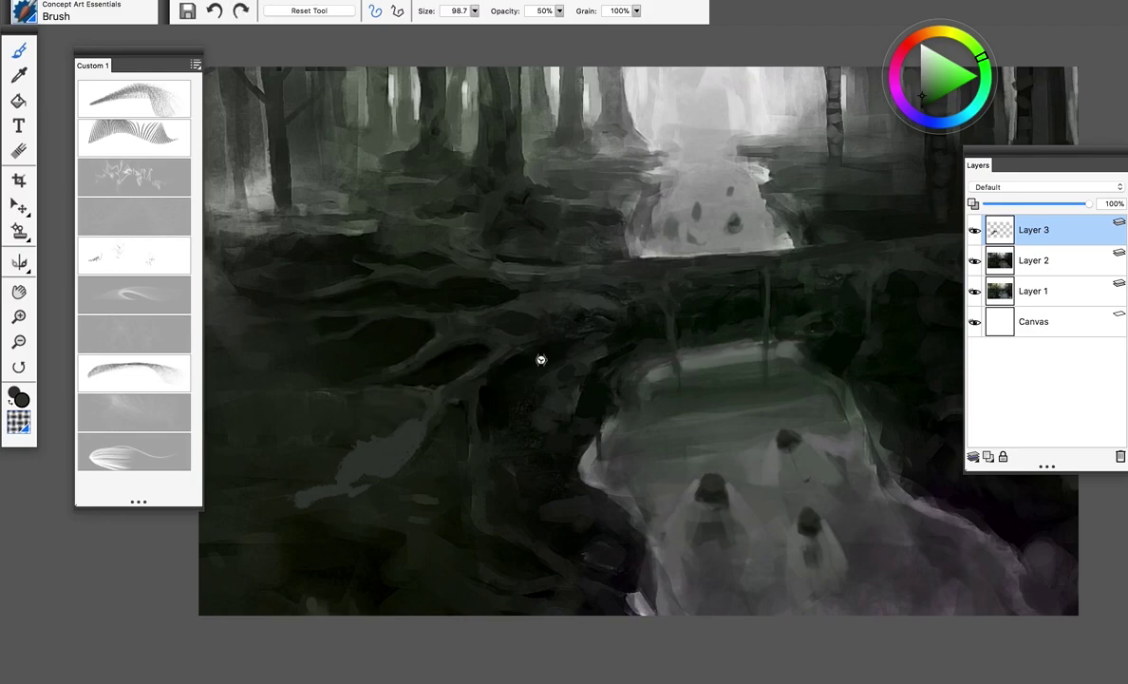
{"action": "key", "text": "ctrl+z"}
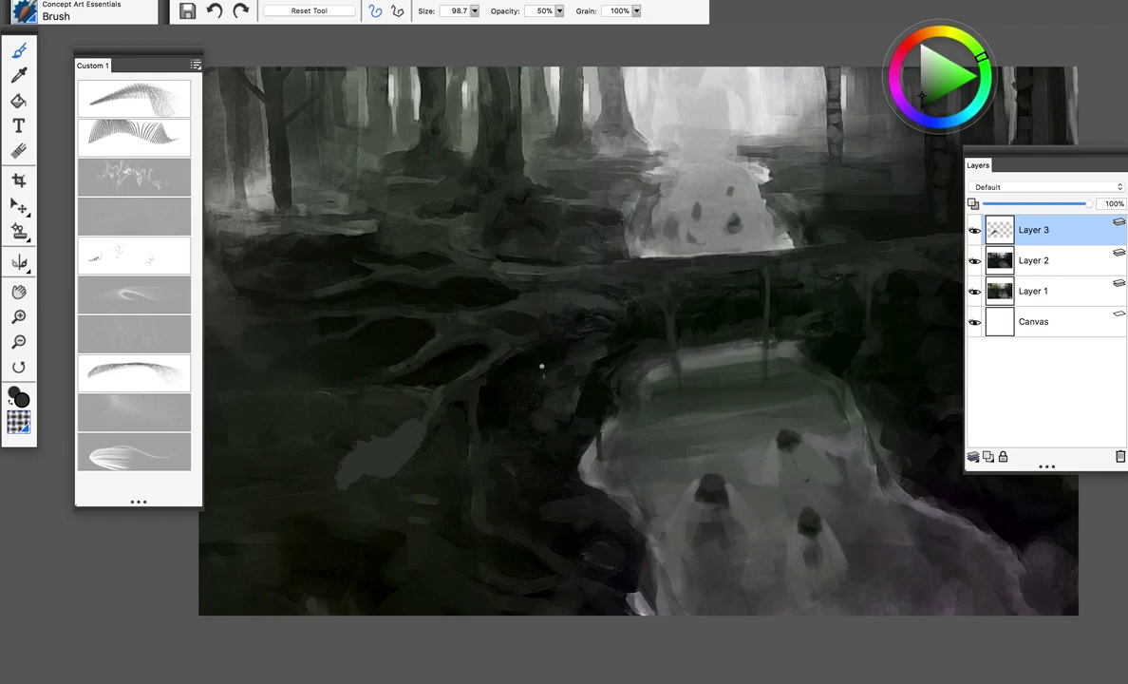
{"action": "key", "text": "ctrl+z"}
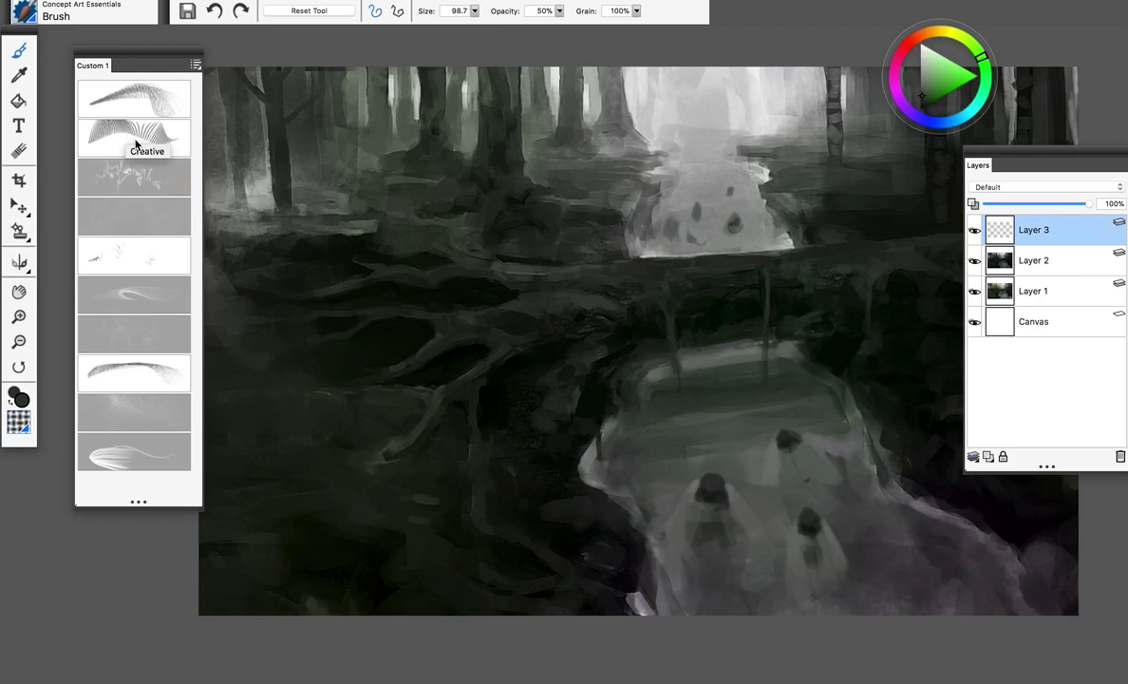
Step: Choose the Creative brush, compare the two painting layers, and hide Layer 1 and Layer 2 to expose the blank canvas
{"action": "left_click", "coordinate": [149, 144]}
{"action": "left_click", "coordinate": [975, 262]}
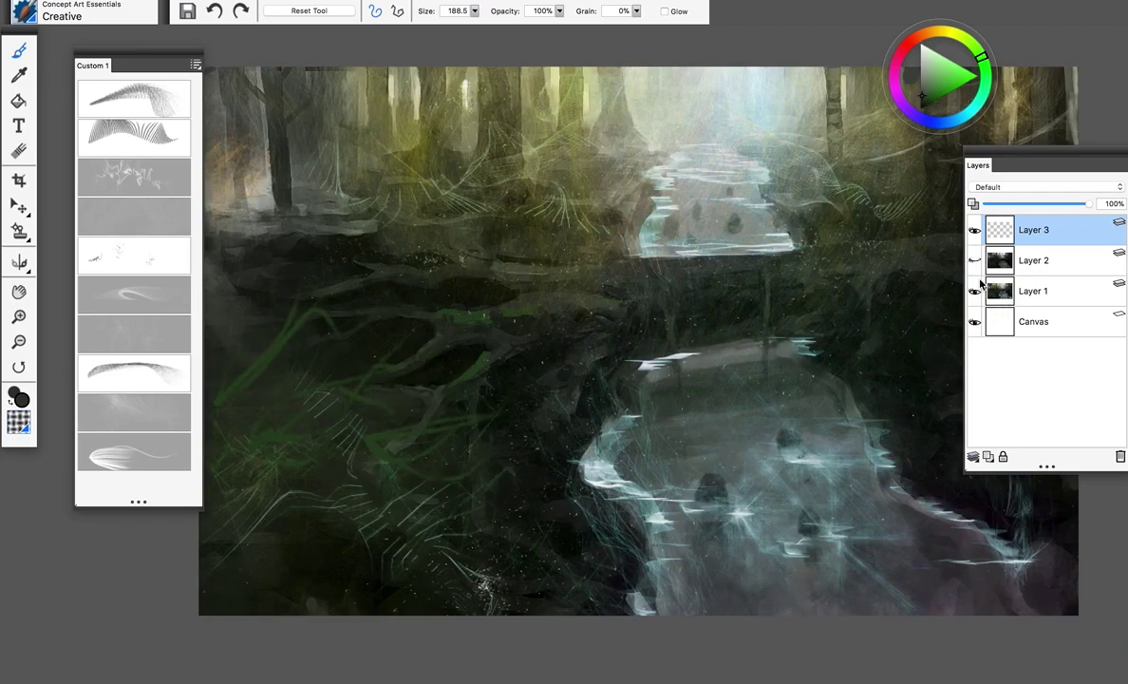
{"action": "left_click", "coordinate": [975, 265]}
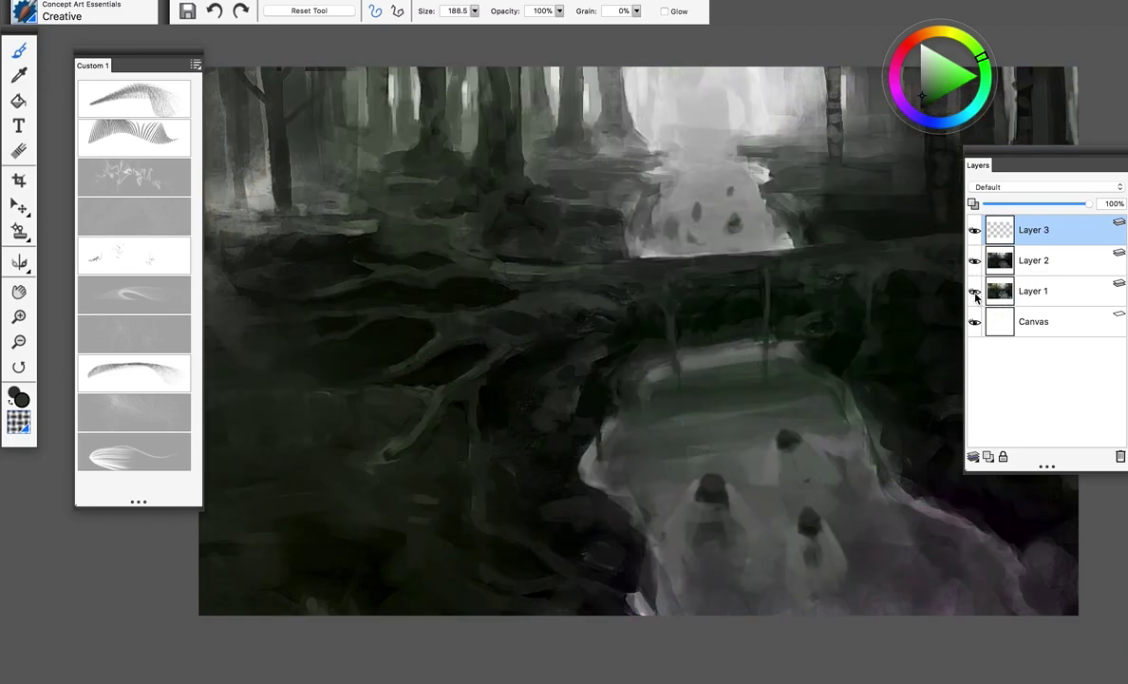
{"action": "left_click", "coordinate": [978, 287]}
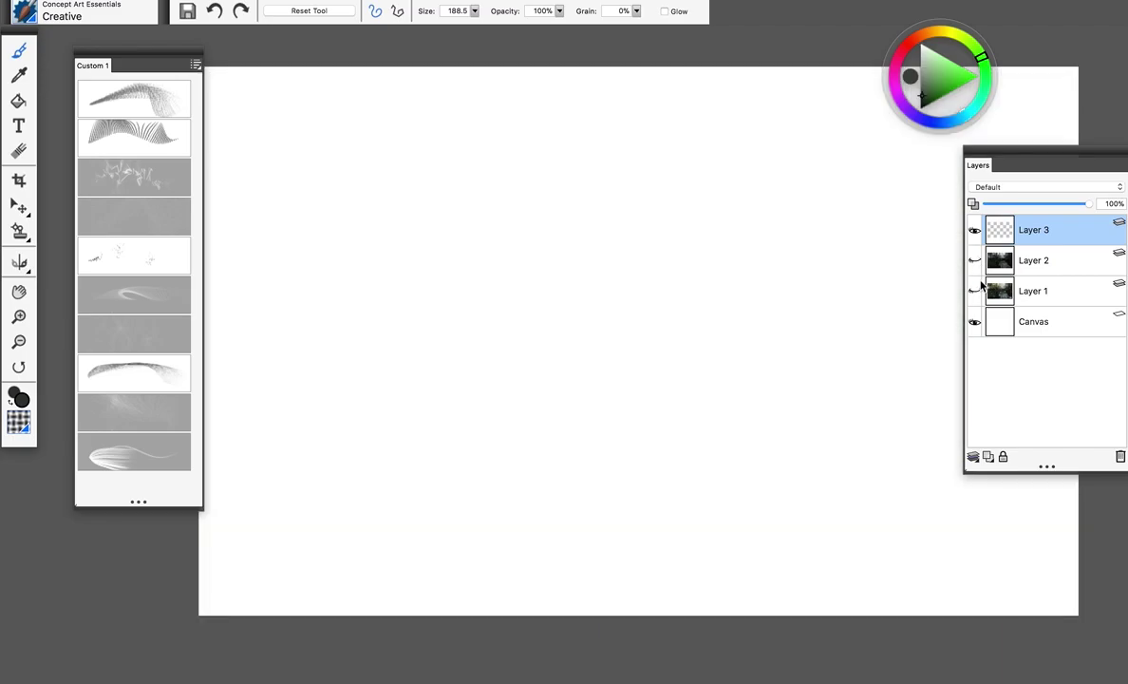
Step: Set white and black as the two brush colors, with black as the active one
{"action": "left_click", "coordinate": [921, 109]}
{"action": "left_click", "coordinate": [952, 31]}
{"action": "left_click", "coordinate": [921, 44]}
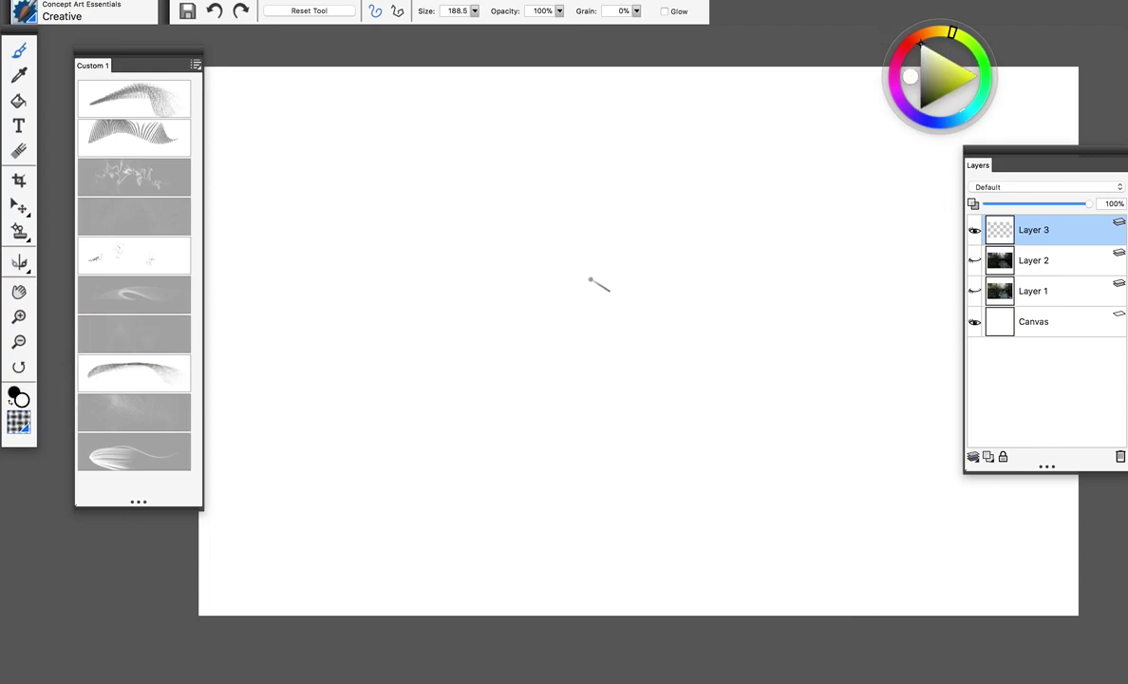
{"action": "key", "text": "shift+x"}
{"action": "key", "text": "shift+x"}
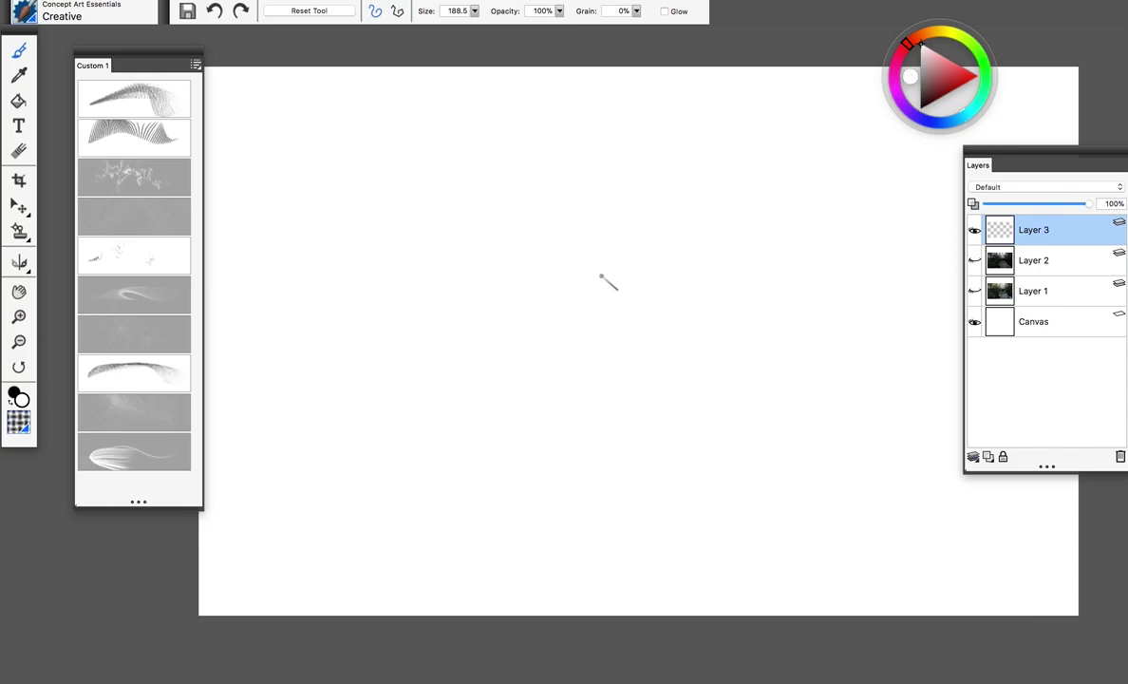
{"action": "key", "text": "shift+s"}
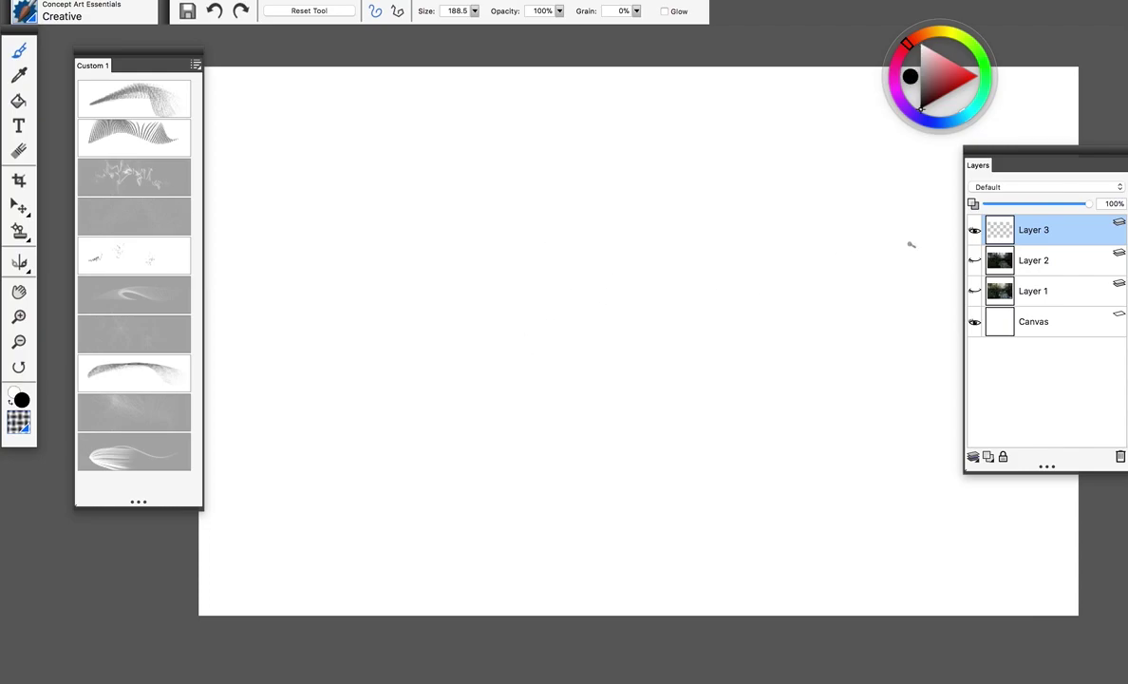
Step: Paint curling black Creative strokes on Layer 3, break them up with white strokes, and switch back to black
{"action": "mouse_move", "coordinate": [448, 267]}
{"action": "left_mouse_down"}
{"action": "mouse_move", "coordinate": [532, 228]}
{"action": "mouse_move", "coordinate": [560, 332]}
{"action": "mouse_move", "coordinate": [649, 147]}
{"action": "mouse_move", "coordinate": [542, 285]}
{"action": "mouse_move", "coordinate": [437, 171]}
{"action": "mouse_move", "coordinate": [546, 268]}
{"action": "mouse_move", "coordinate": [630, 269]}
{"action": "mouse_move", "coordinate": [607, 353]}
{"action": "left_mouse_up"}
{"action": "key", "text": "shift+s"}
{"action": "mouse_move", "coordinate": [701, 144]}
{"action": "left_mouse_down"}
{"action": "mouse_move", "coordinate": [629, 190]}
{"action": "mouse_move", "coordinate": [539, 143]}
{"action": "mouse_move", "coordinate": [519, 205]}
{"action": "mouse_move", "coordinate": [489, 173]}
{"action": "mouse_move", "coordinate": [408, 133]}
{"action": "mouse_move", "coordinate": [384, 142]}
{"action": "mouse_move", "coordinate": [591, 249]}
{"action": "left_mouse_up"}
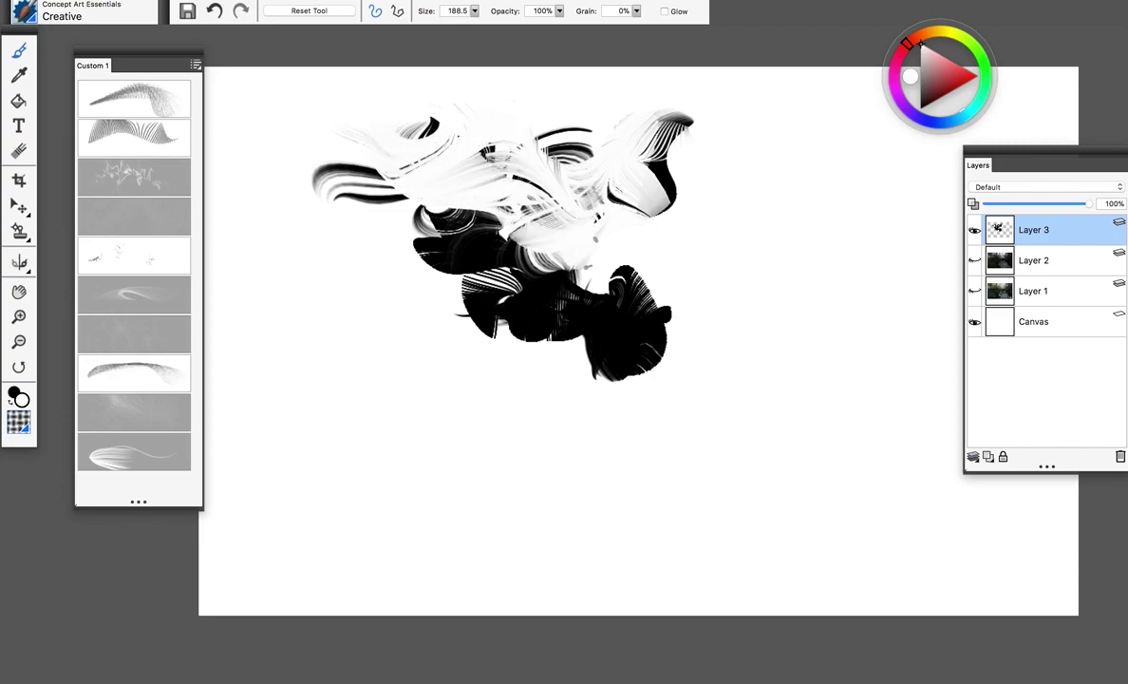
{"action": "mouse_move", "coordinate": [546, 200]}
{"action": "left_mouse_down"}
{"action": "mouse_move", "coordinate": [622, 133]}
{"action": "mouse_move", "coordinate": [508, 133]}
{"action": "mouse_move", "coordinate": [541, 118]}
{"action": "mouse_move", "coordinate": [493, 169]}
{"action": "mouse_move", "coordinate": [480, 276]}
{"action": "mouse_move", "coordinate": [617, 266]}
{"action": "mouse_move", "coordinate": [437, 219]}
{"action": "mouse_move", "coordinate": [460, 147]}
{"action": "mouse_move", "coordinate": [299, 176]}
{"action": "left_mouse_up"}
{"action": "key", "text": "shift+x"}
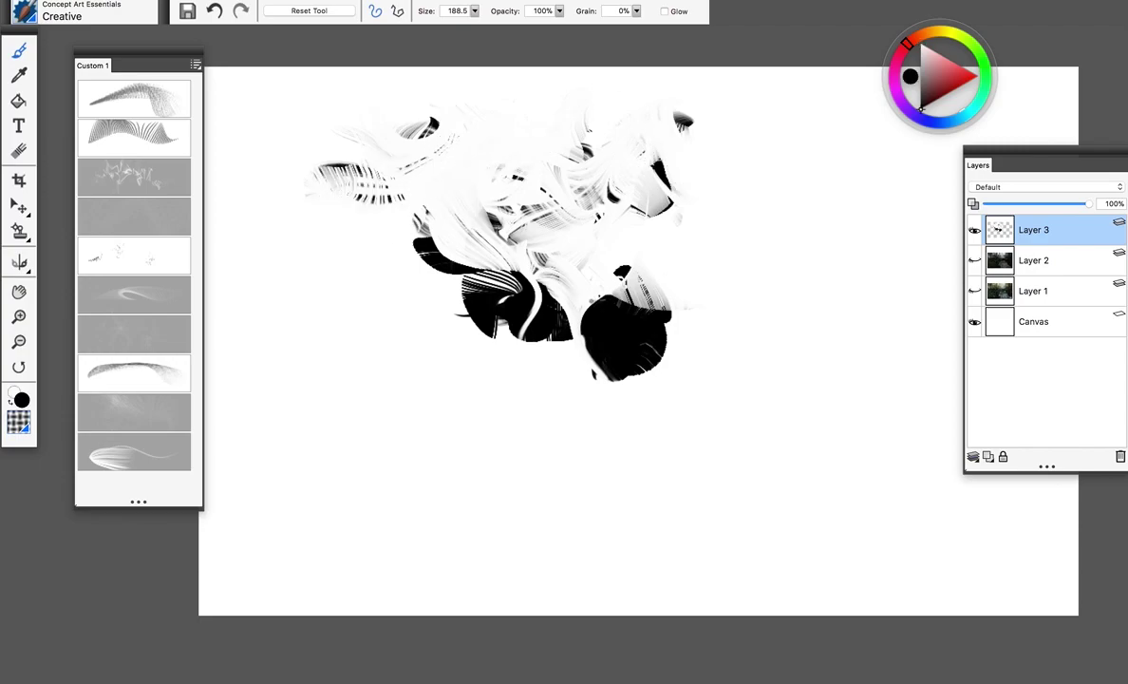
Step: Extend the test shape across the canvas with alternating black and white Creative ribbon strokes
{"action": "mouse_move", "coordinate": [590, 300]}
{"action": "left_mouse_down"}
{"action": "mouse_move", "coordinate": [731, 155]}
{"action": "mouse_move", "coordinate": [532, 318]}
{"action": "mouse_move", "coordinate": [696, 213]}
{"action": "left_mouse_up"}
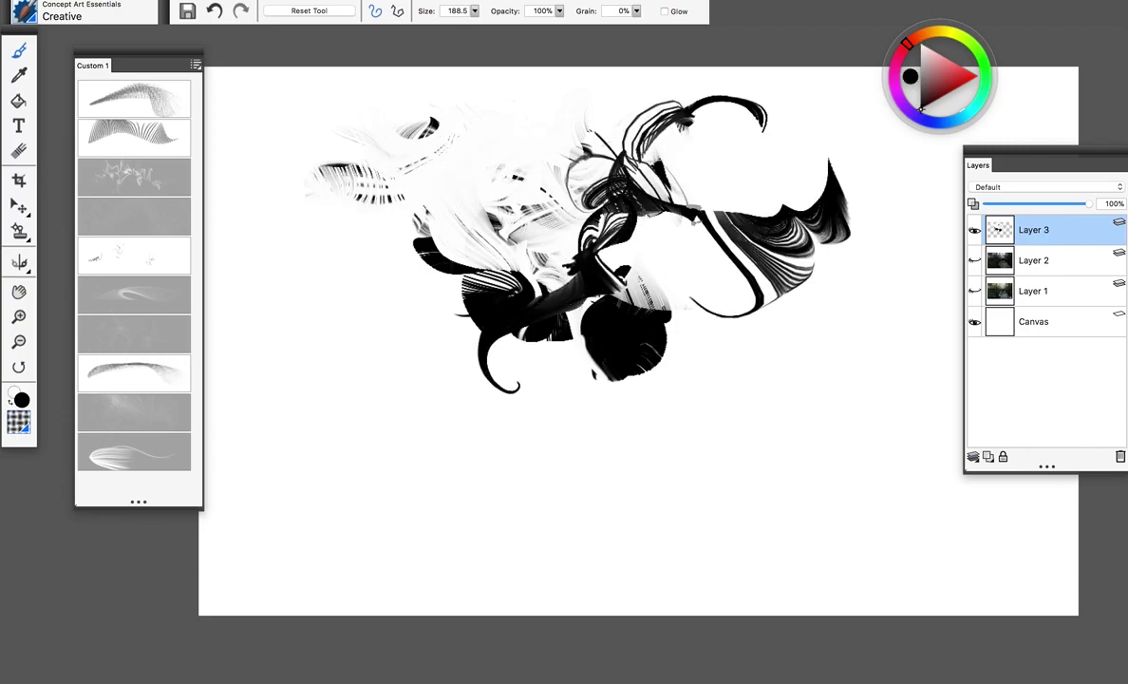
{"action": "mouse_move", "coordinate": [598, 207]}
{"action": "left_mouse_down"}
{"action": "mouse_move", "coordinate": [855, 224]}
{"action": "mouse_move", "coordinate": [954, 266]}
{"action": "left_mouse_up"}
{"action": "key", "text": "shift+x"}
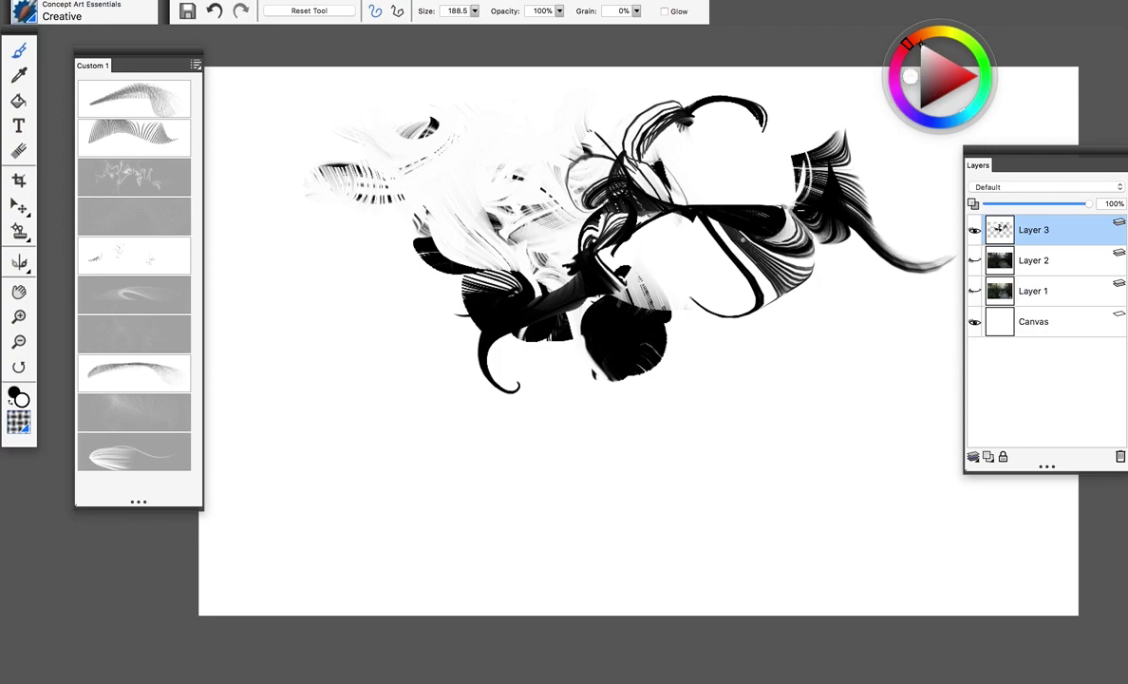
{"action": "mouse_move", "coordinate": [743, 240]}
{"action": "left_mouse_down"}
{"action": "mouse_move", "coordinate": [794, 204]}
{"action": "mouse_move", "coordinate": [736, 223]}
{"action": "left_mouse_up"}
{"action": "key", "text": "shift+x"}
{"action": "mouse_move", "coordinate": [613, 261]}
{"action": "left_mouse_down"}
{"action": "mouse_move", "coordinate": [796, 291]}
{"action": "mouse_move", "coordinate": [823, 277]}
{"action": "mouse_move", "coordinate": [882, 353]}
{"action": "left_mouse_up"}
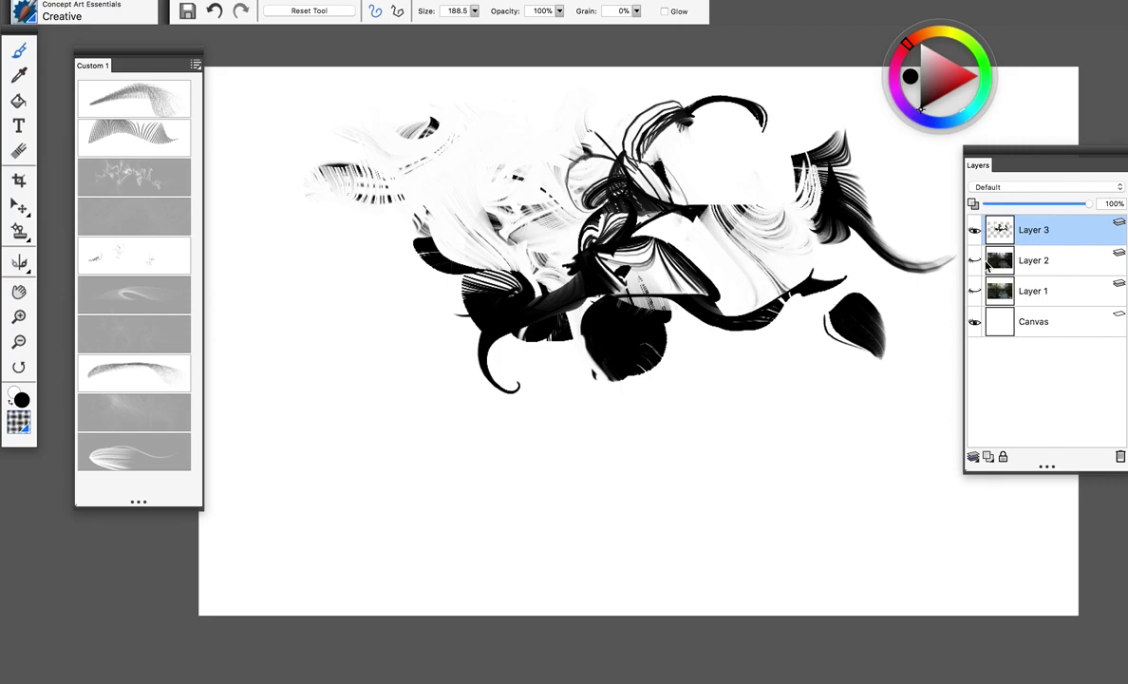
Step: Delete Layer 3 with its test strokes and make Layer 1 and Layer 2 visible again
{"action": "left_click", "coordinate": [974, 230]}
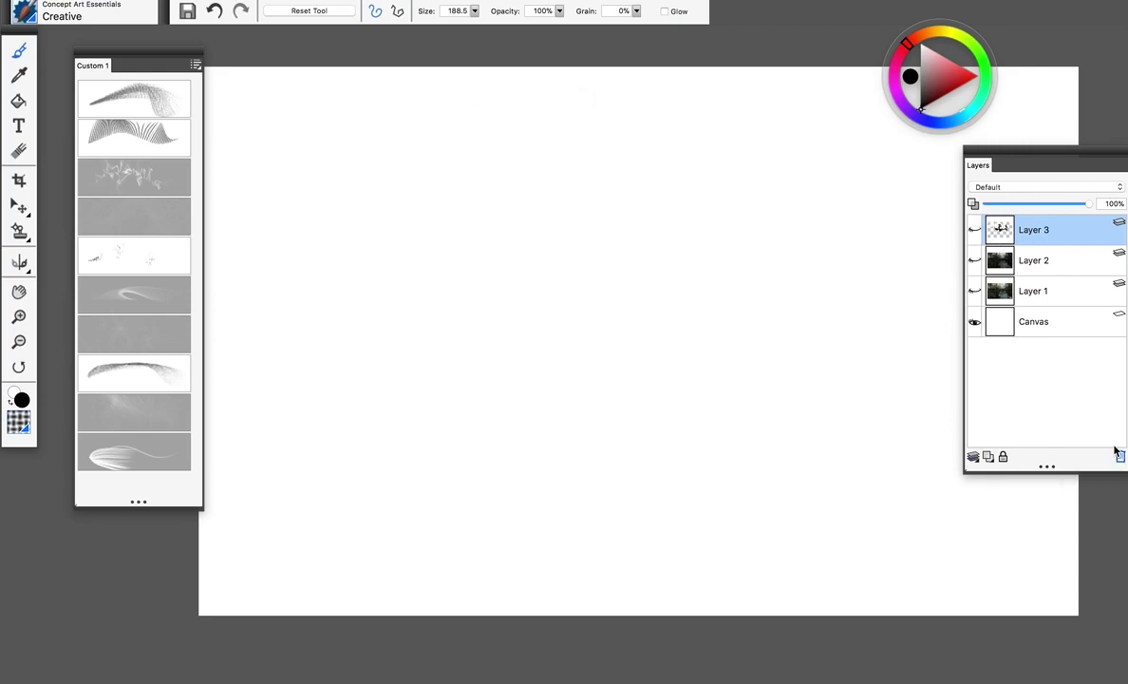
{"action": "left_click", "coordinate": [1119, 457]}
{"action": "left_click", "coordinate": [974, 230]}
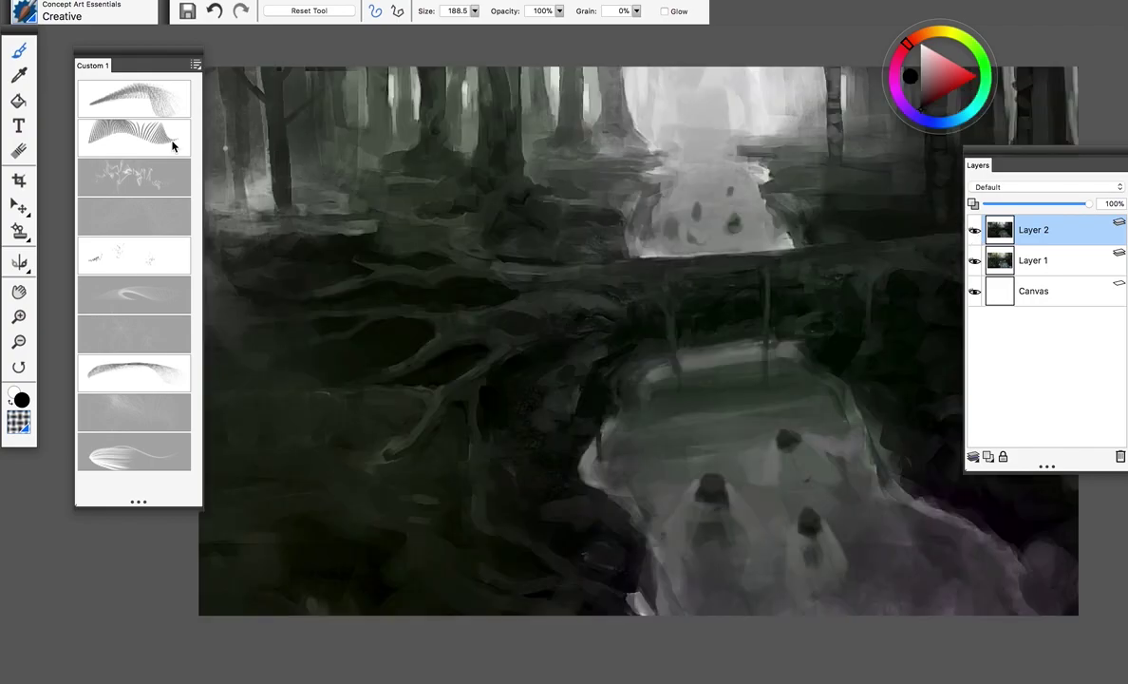
Step: Choose the Electric brush with a muted yellow-green and try glowing strokes along the fallen log
{"action": "left_click", "coordinate": [126, 181]}
{"action": "left_click_drag", "start_coordinate": [749, 292], "coordinate": [716, 294]}
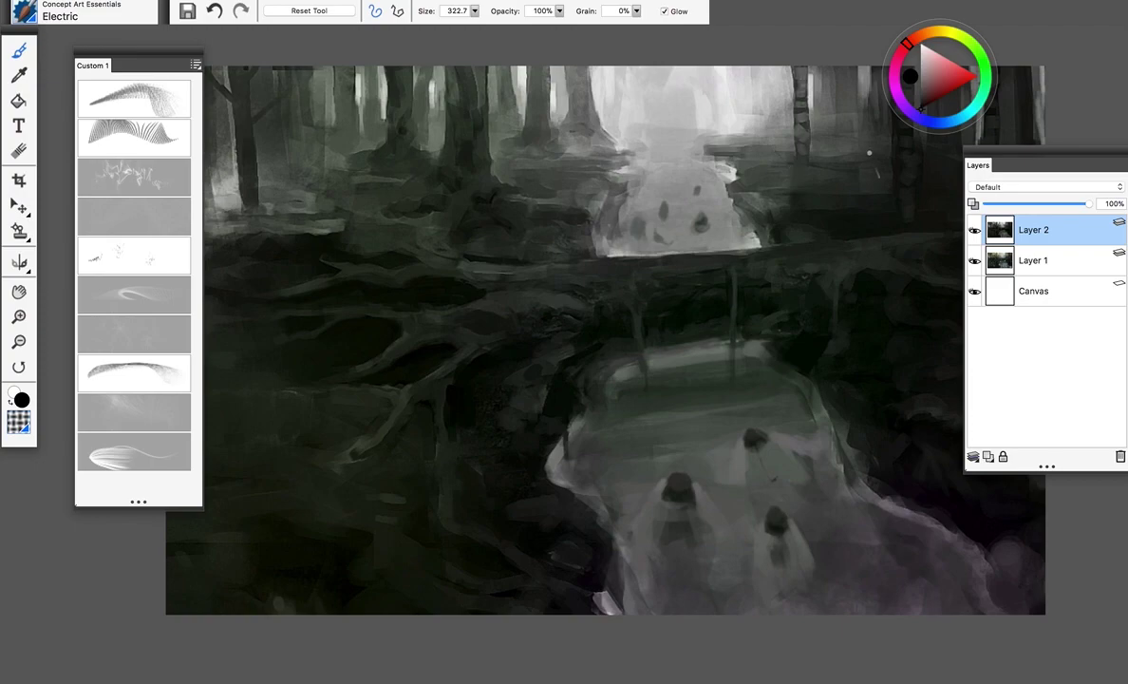
{"action": "left_click", "coordinate": [934, 72]}
{"action": "left_click", "coordinate": [956, 34]}
{"action": "mouse_move", "coordinate": [455, 253]}
{"action": "left_mouse_down"}
{"action": "mouse_move", "coordinate": [473, 252]}
{"action": "mouse_move", "coordinate": [431, 252]}
{"action": "mouse_move", "coordinate": [627, 261]}
{"action": "left_mouse_up"}
{"action": "key", "text": "super+z"}
{"action": "left_click_drag", "start_coordinate": [415, 247], "coordinate": [670, 268]}
{"action": "key", "text": "super+z"}
{"action": "left_click_drag", "start_coordinate": [489, 254], "coordinate": [746, 248]}
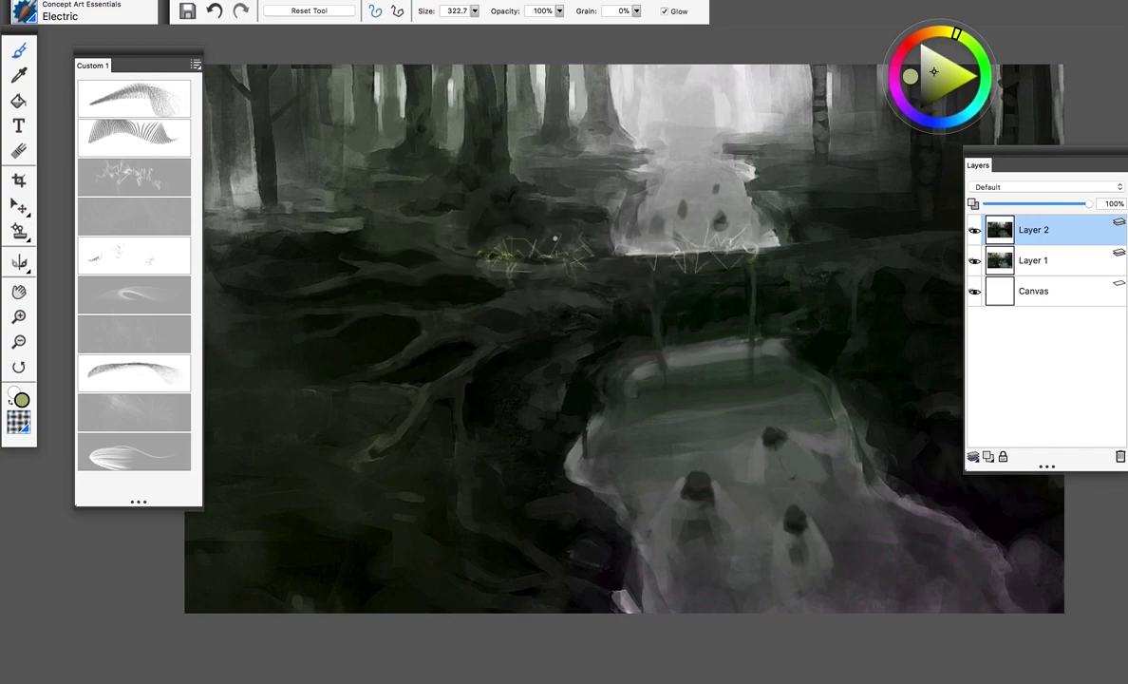
Step: Reduce the Electric brush size to 211.6 and try more glowing strokes across the log and its right end
{"action": "left_click_drag", "start_coordinate": [559, 242], "coordinate": [893, 237]}
{"action": "mouse_move", "coordinate": [865, 252]}
{"action": "left_mouse_down"}
{"action": "mouse_move", "coordinate": [728, 249]}
{"action": "mouse_move", "coordinate": [765, 389]}
{"action": "left_mouse_up"}
{"action": "mouse_move", "coordinate": [617, 237]}
{"action": "left_mouse_down"}
{"action": "mouse_move", "coordinate": [788, 228]}
{"action": "mouse_move", "coordinate": [802, 204]}
{"action": "left_mouse_up"}
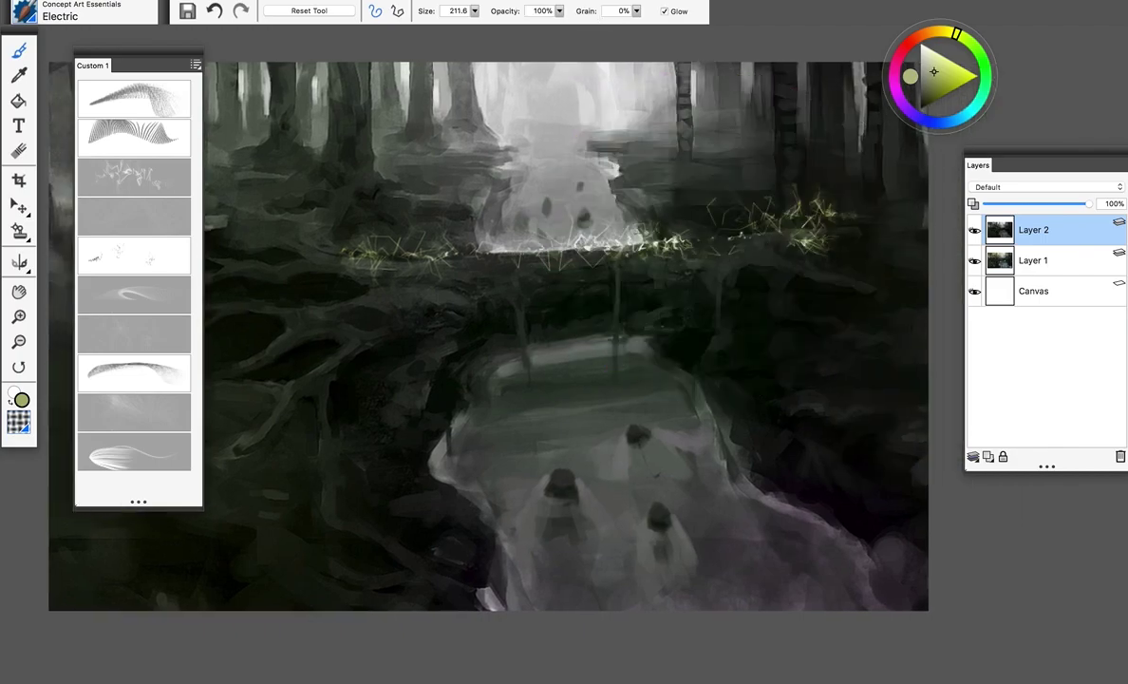
{"action": "left_click_drag", "start_coordinate": [580, 217], "coordinate": [779, 198]}
{"action": "key", "text": "super+z"}
{"action": "key", "text": "super+z"}
{"action": "left_click_drag", "start_coordinate": [447, 233], "coordinate": [777, 223]}
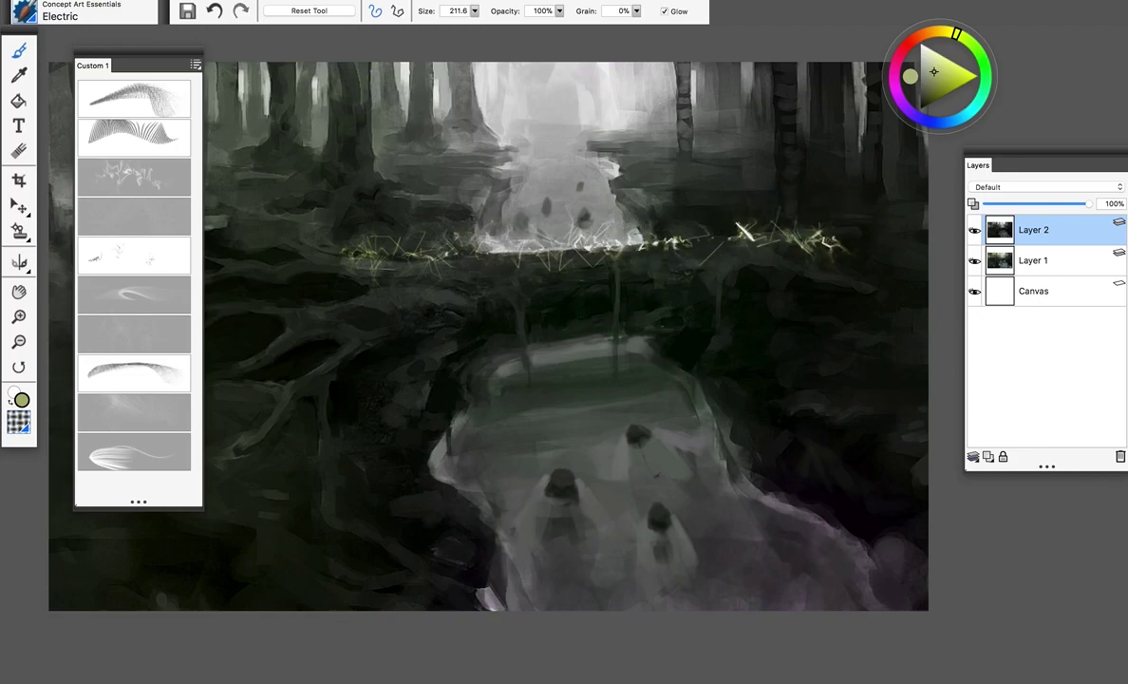
Step: Try further Electric strokes toward the log's left end, then undo all Electric strokes
{"action": "left_click_drag", "start_coordinate": [579, 237], "coordinate": [780, 210]}
{"action": "left_click_drag", "start_coordinate": [426, 268], "coordinate": [587, 270]}
{"action": "key", "text": "super+z"}
{"action": "left_click_drag", "start_coordinate": [415, 225], "coordinate": [561, 254]}
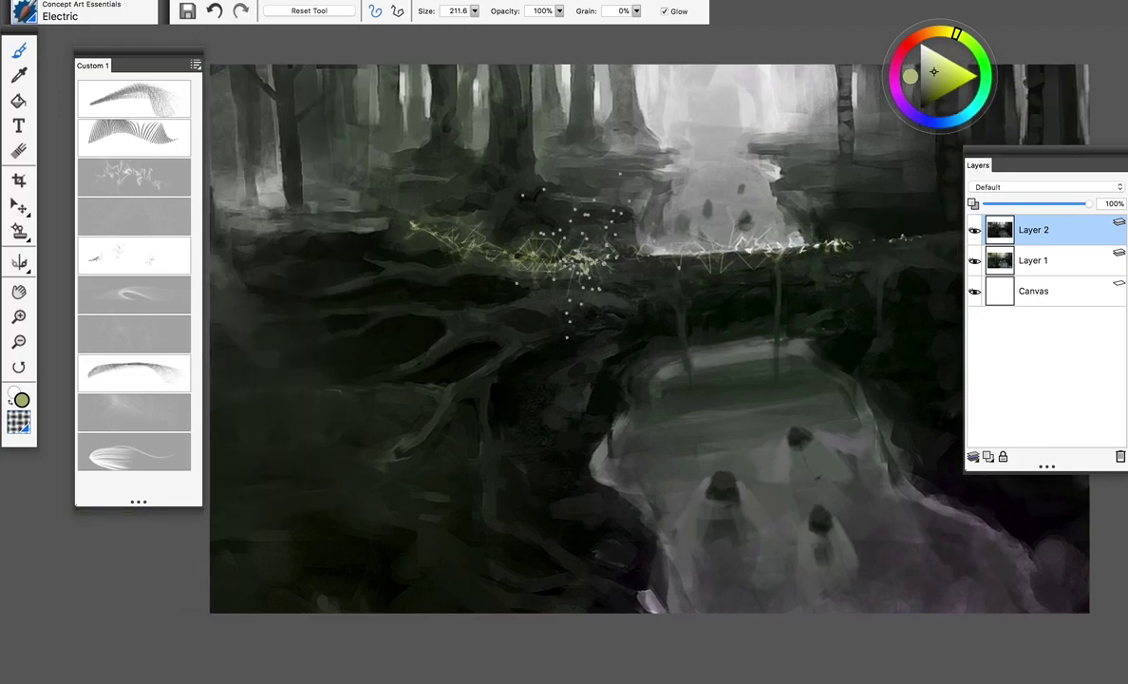
{"action": "key", "text": "ctrl+z"}
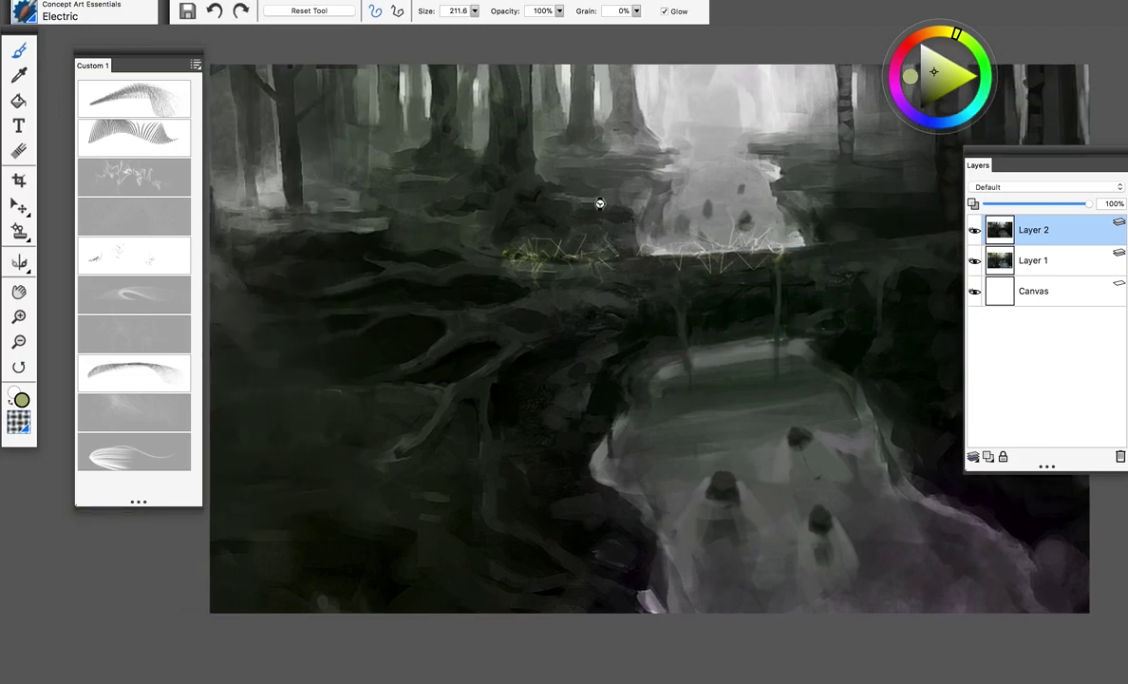
{"action": "key", "text": "ctrl+z"}
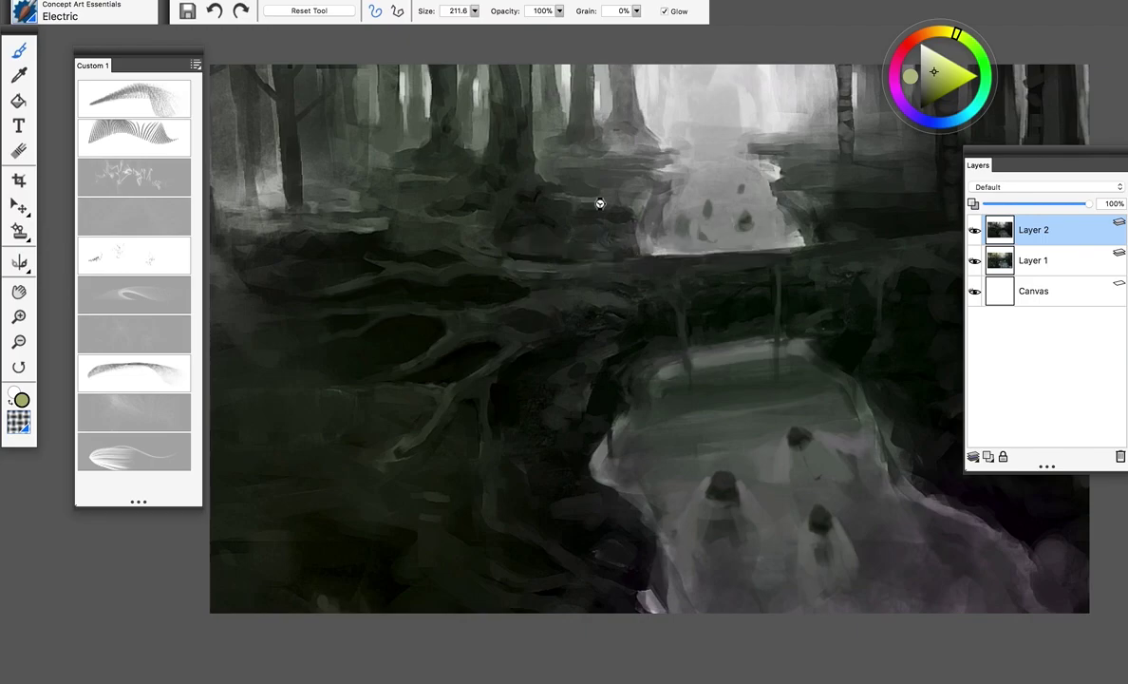
Step: Try single Electric dabs over the tree roots and undo them
{"action": "left_click", "coordinate": [454, 313]}
{"action": "key", "text": "super+z"}
{"action": "left_click", "coordinate": [482, 323]}
{"action": "key", "text": "ctrl+z"}
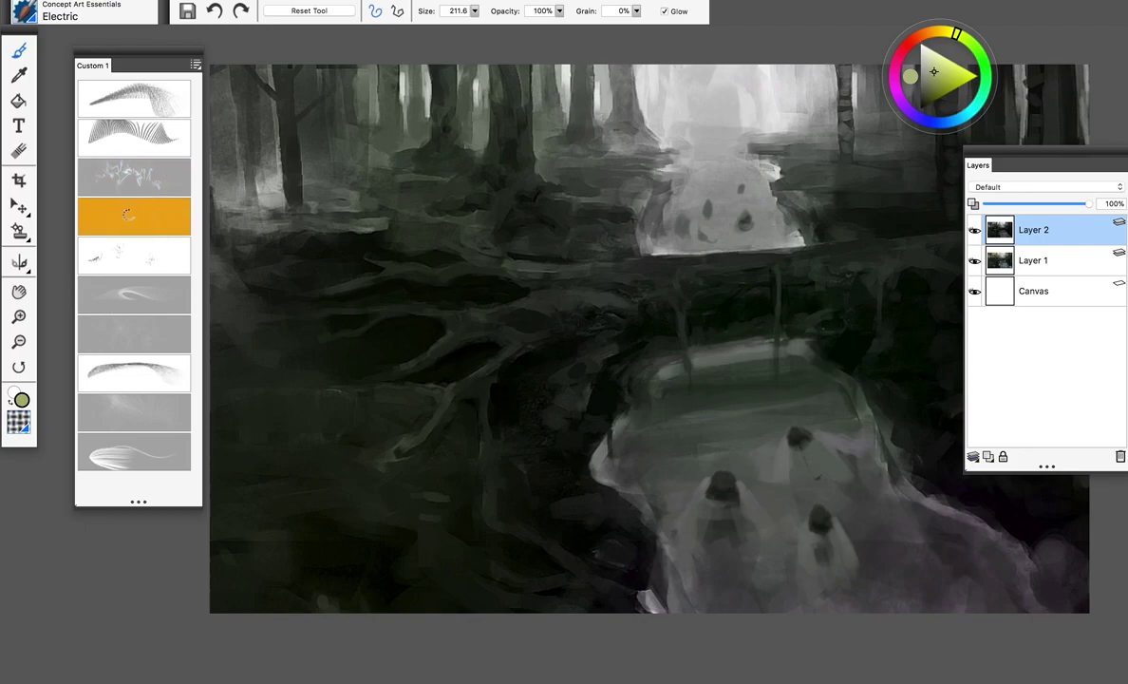
Step: Choose the Flare brush, set a light orange-tan color, and undo the trial strokes around the log
{"action": "left_click", "coordinate": [123, 203]}
{"action": "mouse_move", "coordinate": [427, 223]}
{"action": "left_mouse_down"}
{"action": "mouse_move", "coordinate": [703, 204]}
{"action": "mouse_move", "coordinate": [706, 255]}
{"action": "left_mouse_up"}
{"action": "key", "text": "super+z"}
{"action": "mouse_move", "coordinate": [436, 248]}
{"action": "left_mouse_down"}
{"action": "mouse_move", "coordinate": [699, 341]}
{"action": "mouse_move", "coordinate": [750, 251]}
{"action": "mouse_move", "coordinate": [664, 245]}
{"action": "left_mouse_up"}
{"action": "key", "text": "super+z"}
{"action": "left_click", "coordinate": [926, 44]}
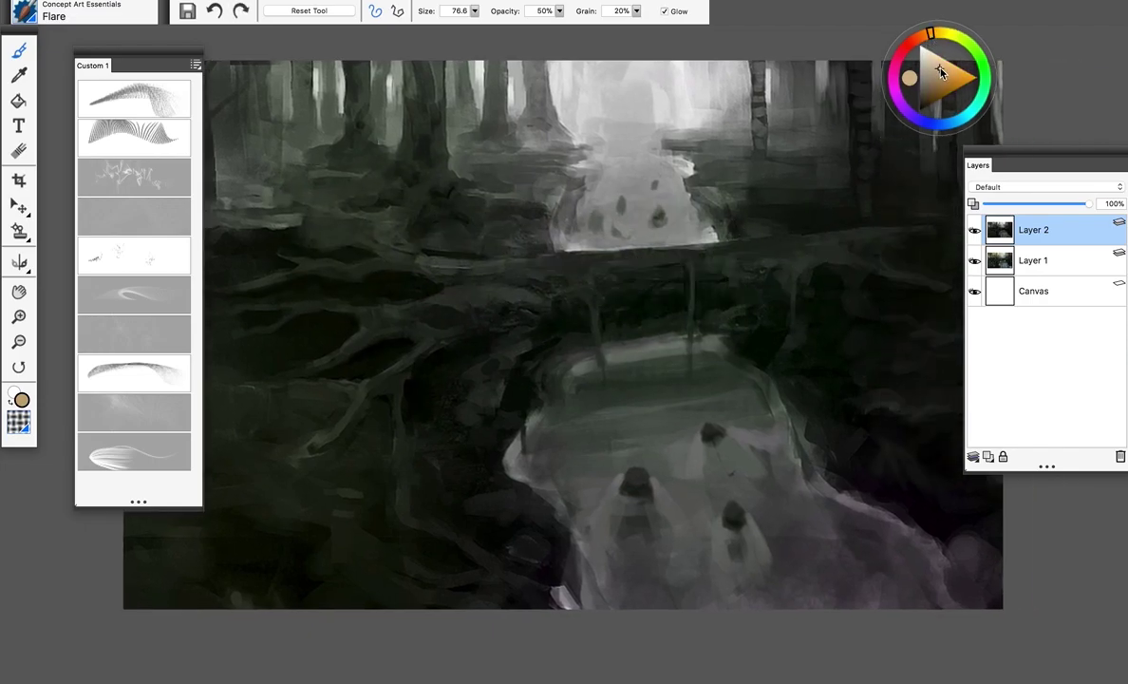
{"action": "left_click_drag", "start_coordinate": [826, 204], "coordinate": [831, 380]}
{"action": "key", "text": "super+z"}
Step: Paint a warm Flare glow along the log and both stream banks, undoing the last stroke on the far left bank
{"action": "left_click_drag", "start_coordinate": [408, 223], "coordinate": [745, 247]}
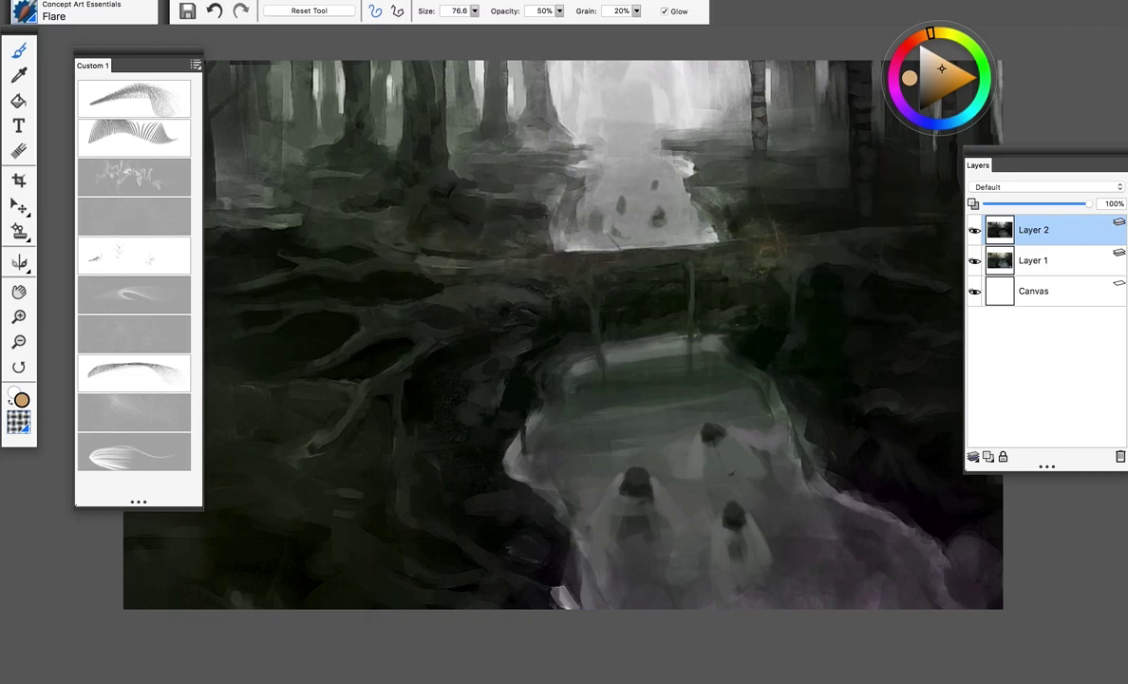
{"action": "left_click_drag", "start_coordinate": [489, 237], "coordinate": [854, 226]}
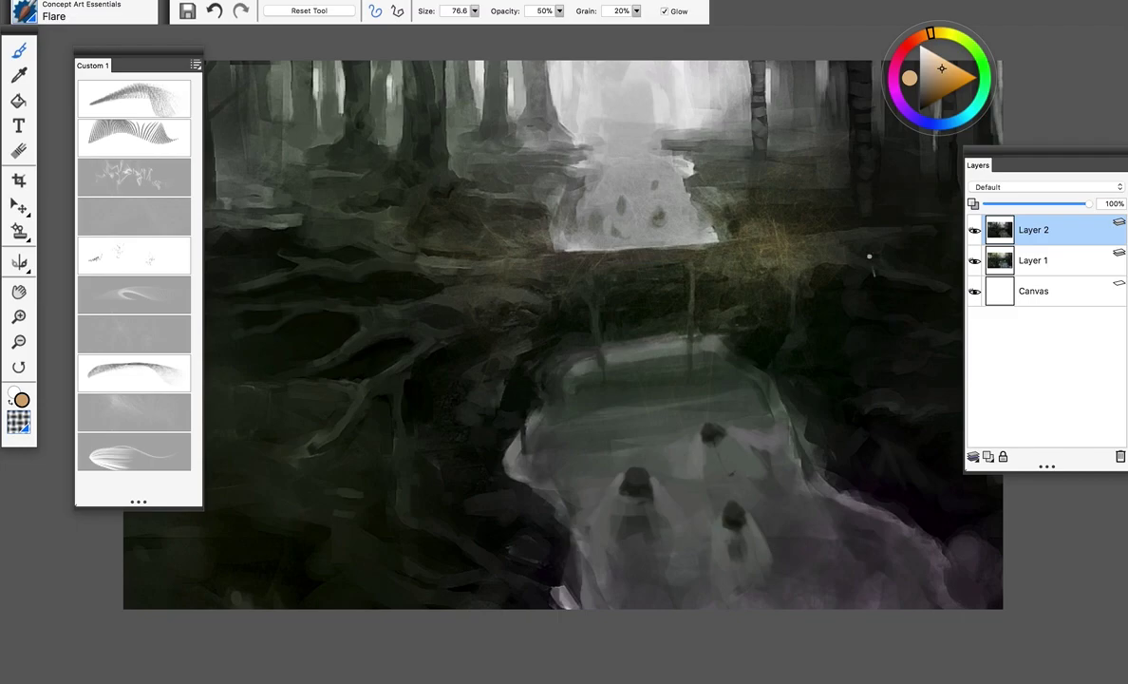
{"action": "mouse_move", "coordinate": [756, 214]}
{"action": "left_mouse_down"}
{"action": "mouse_move", "coordinate": [858, 258]}
{"action": "mouse_move", "coordinate": [879, 227]}
{"action": "left_mouse_up"}
{"action": "left_click_drag", "start_coordinate": [703, 213], "coordinate": [475, 194]}
{"action": "mouse_move", "coordinate": [635, 176]}
{"action": "left_mouse_down"}
{"action": "mouse_move", "coordinate": [418, 218]}
{"action": "mouse_move", "coordinate": [328, 152]}
{"action": "mouse_move", "coordinate": [294, 176]}
{"action": "mouse_move", "coordinate": [294, 200]}
{"action": "mouse_move", "coordinate": [333, 237]}
{"action": "left_mouse_up"}
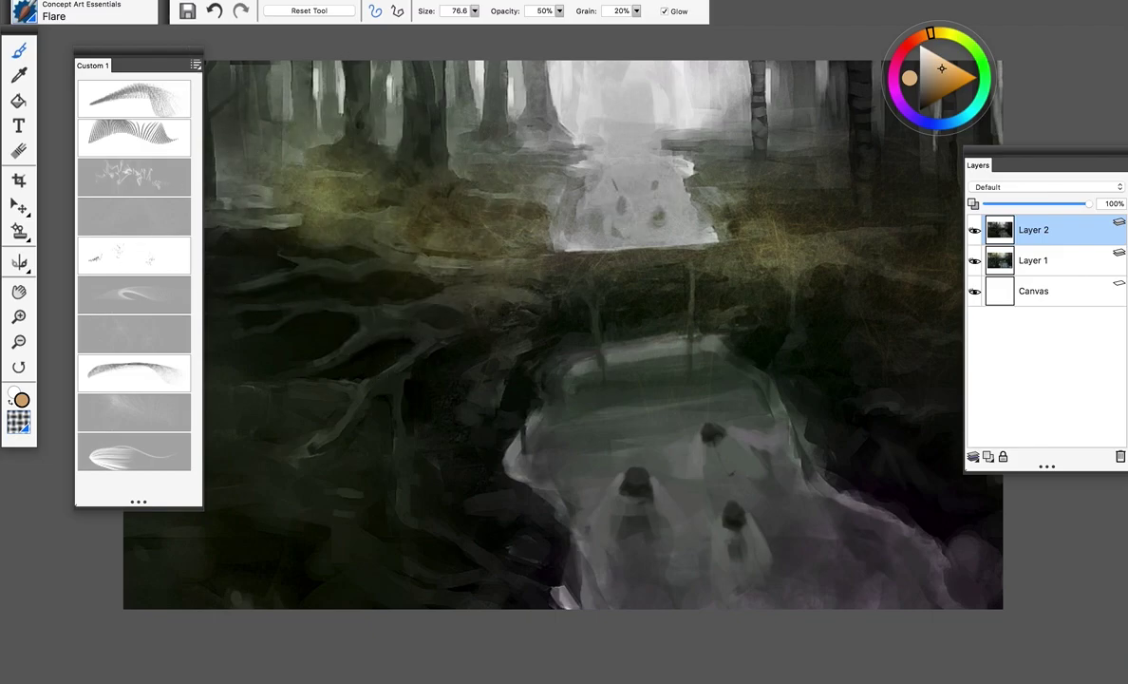
{"action": "key", "text": "super+z"}
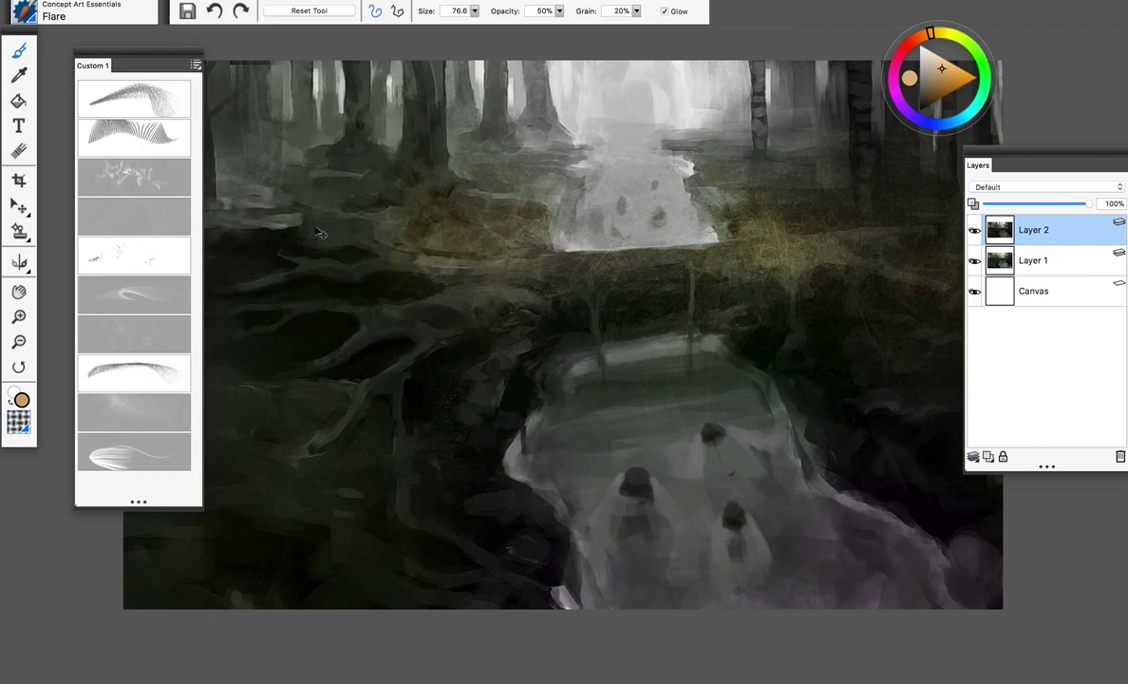
Step: Clear Layer 2, and undo both the clearing and the Flare strokes painted on it
{"action": "key", "text": "super+a"}
{"action": "key", "text": "BackSpace"}
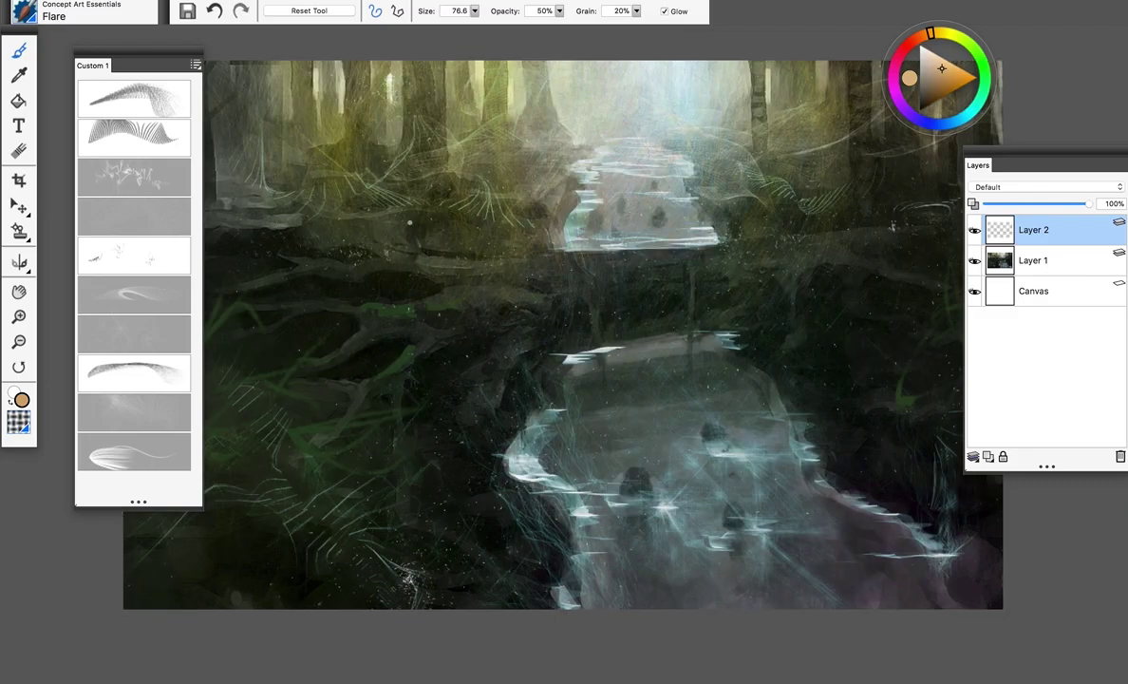
{"action": "key", "text": "super+z"}
{"action": "key", "text": "super+z"}
{"action": "key", "text": "super+z"}
{"action": "key", "text": "super+z"}
{"action": "key", "text": "super+z"}
{"action": "key", "text": "super+z"}
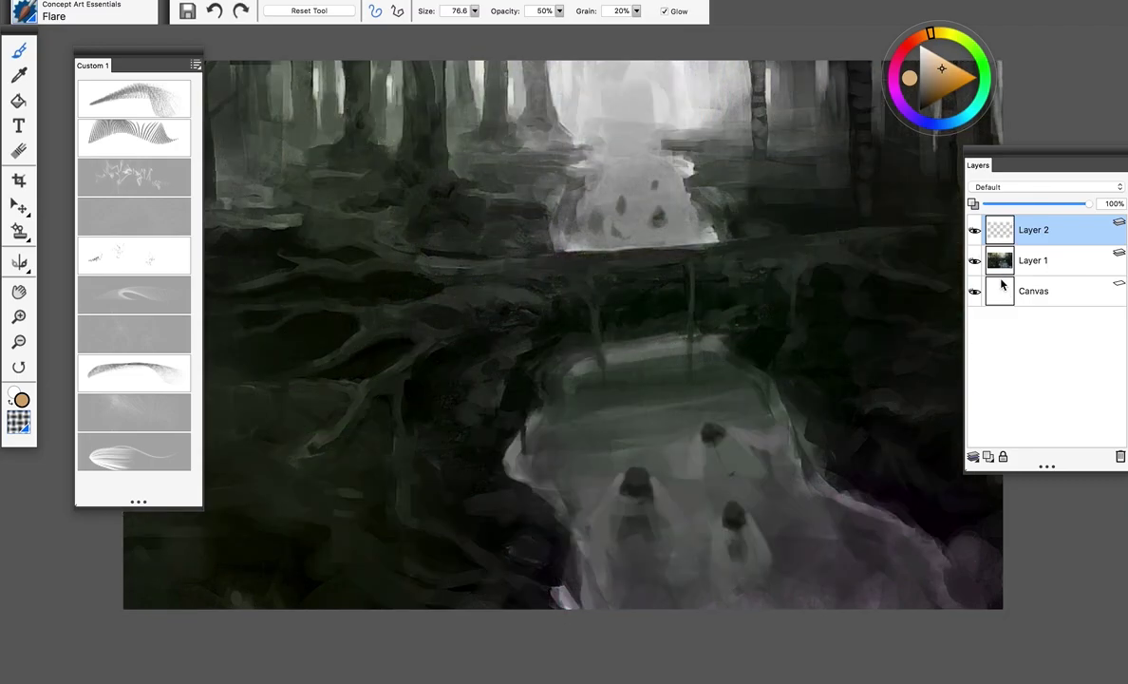
Step: Add a new layer, choose the Paint brush with white, and spatter fine specks around the waterfall and nearby tree trunks
{"action": "left_click", "coordinate": [987, 455]}
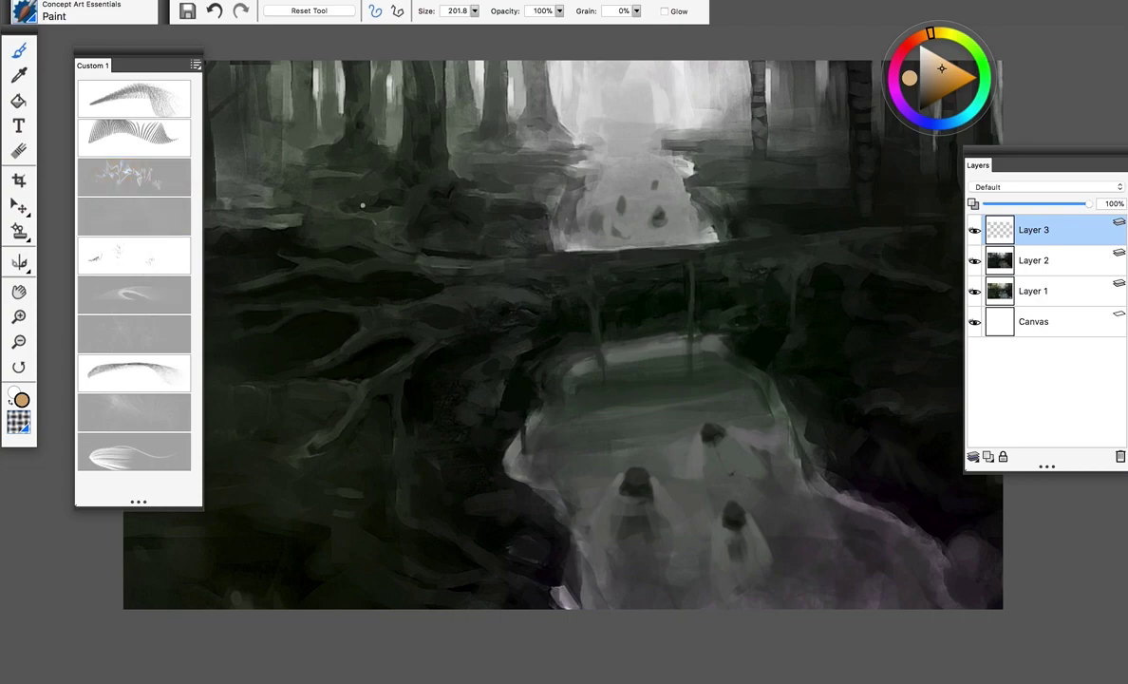
{"action": "left_click_drag", "start_coordinate": [493, 194], "coordinate": [579, 203]}
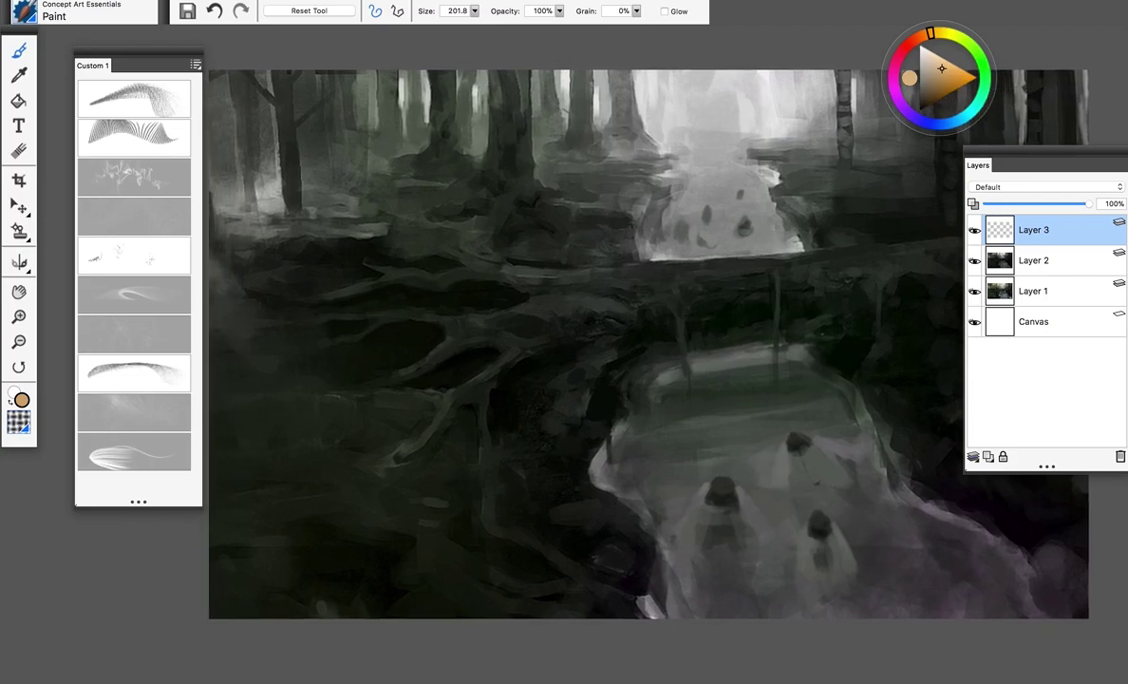
{"action": "left_click_drag", "start_coordinate": [937, 83], "coordinate": [920, 45]}
{"action": "mouse_move", "coordinate": [561, 117]}
{"action": "left_mouse_down"}
{"action": "mouse_move", "coordinate": [570, 105]}
{"action": "mouse_move", "coordinate": [575, 137]}
{"action": "mouse_move", "coordinate": [569, 72]}
{"action": "left_mouse_up"}
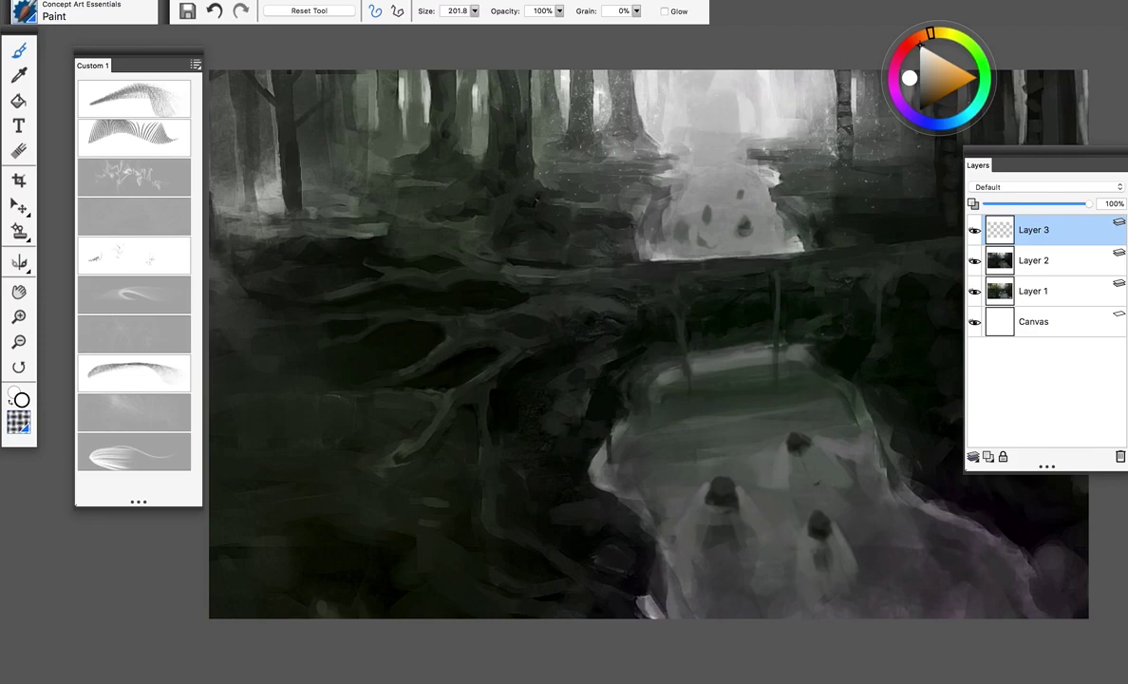
{"action": "mouse_move", "coordinate": [622, 151]}
{"action": "left_mouse_down"}
{"action": "mouse_move", "coordinate": [593, 185]}
{"action": "mouse_move", "coordinate": [662, 191]}
{"action": "left_mouse_up"}
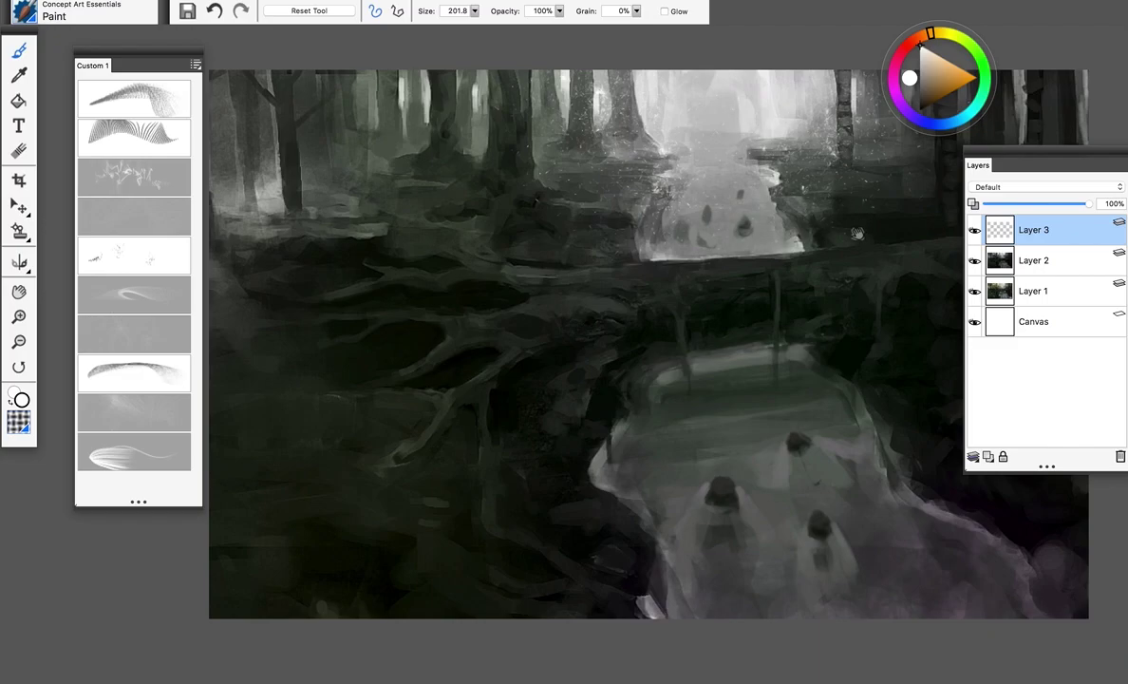
{"action": "left_click_drag", "start_coordinate": [796, 218], "coordinate": [719, 223]}
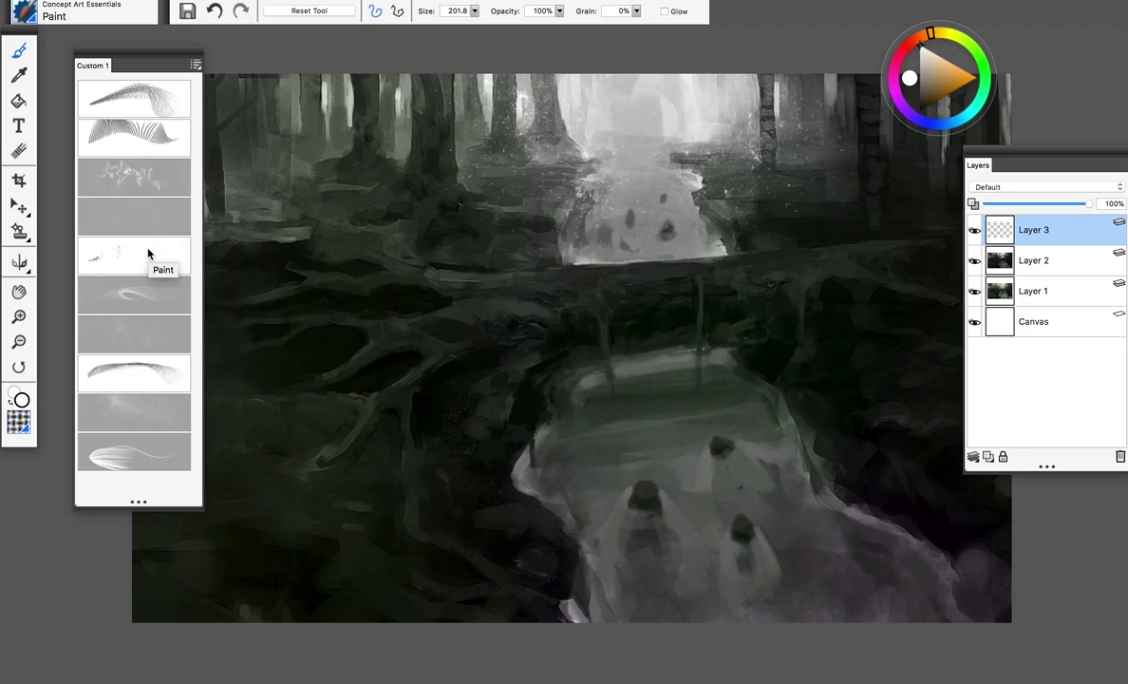
Step: Choose the Puddle brush and clear the white spatter from Layer 3, leaving nothing selected
{"action": "left_click", "coordinate": [150, 291]}
{"action": "left_click_drag", "start_coordinate": [741, 408], "coordinate": [711, 402]}
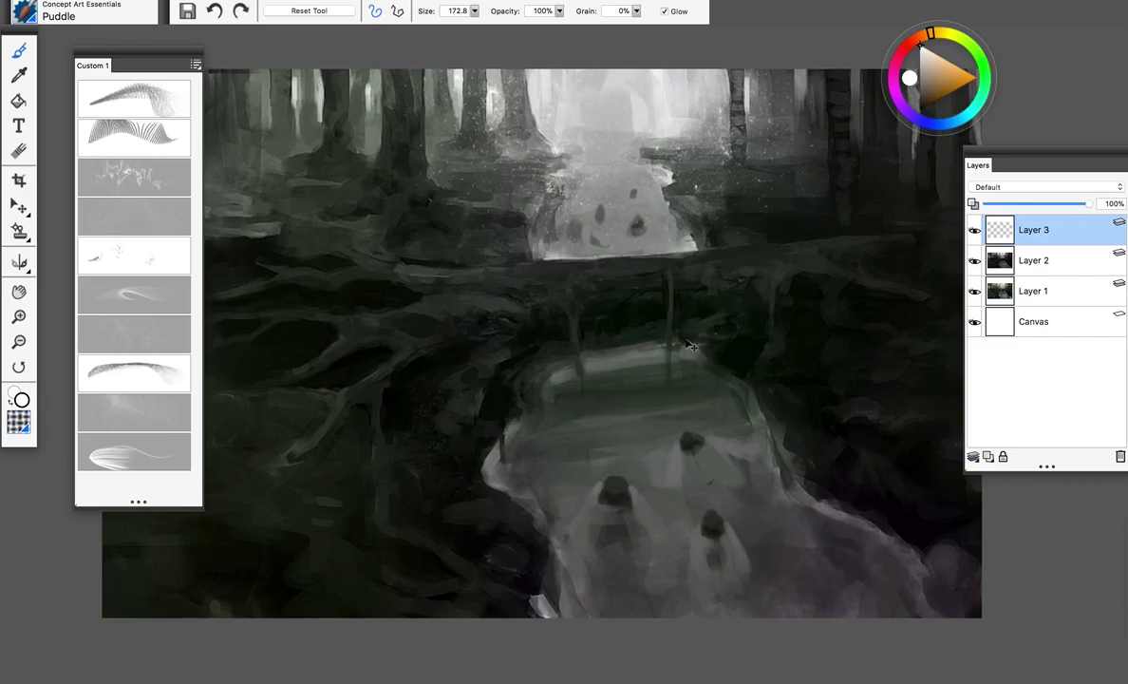
{"action": "key", "text": "super+z"}
{"action": "key", "text": "super+a"}
{"action": "key", "text": "BackSpace"}
{"action": "key", "text": "super+d"}
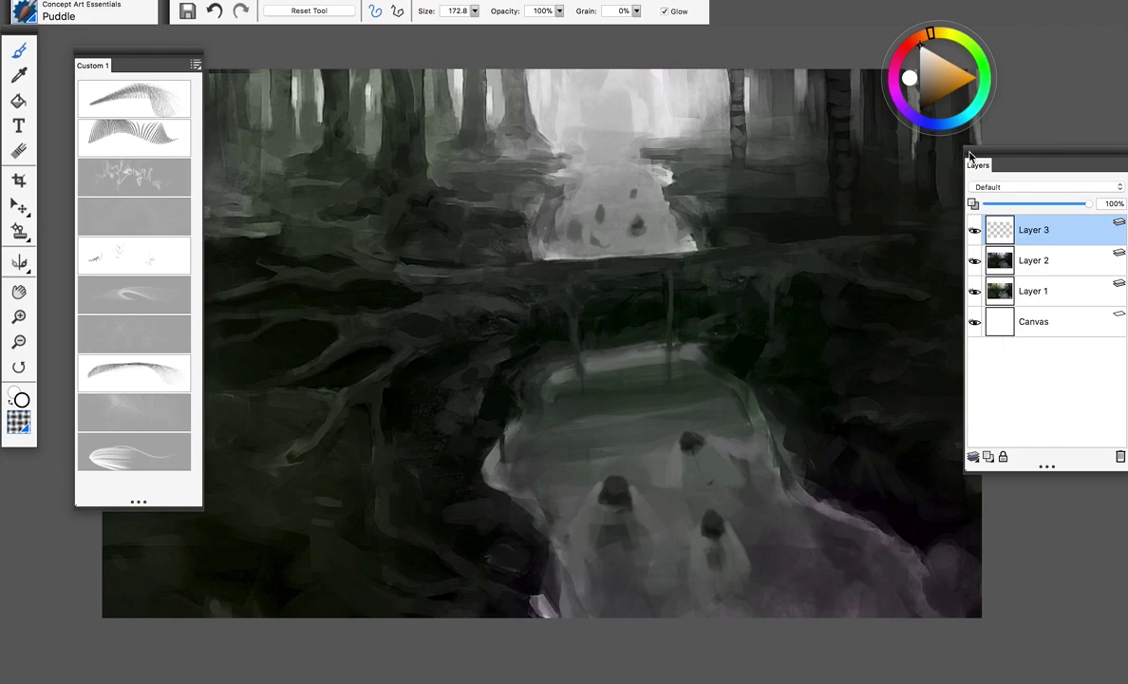
Step: Set a muted dark teal color and brush size 13.4, and paint horizontal Puddle streaks at the stream's left bend
{"action": "mouse_move", "coordinate": [939, 84]}
{"action": "left_mouse_down"}
{"action": "mouse_move", "coordinate": [933, 94]}
{"action": "mouse_move", "coordinate": [967, 114]}
{"action": "left_mouse_up"}
{"action": "left_click", "coordinate": [955, 120]}
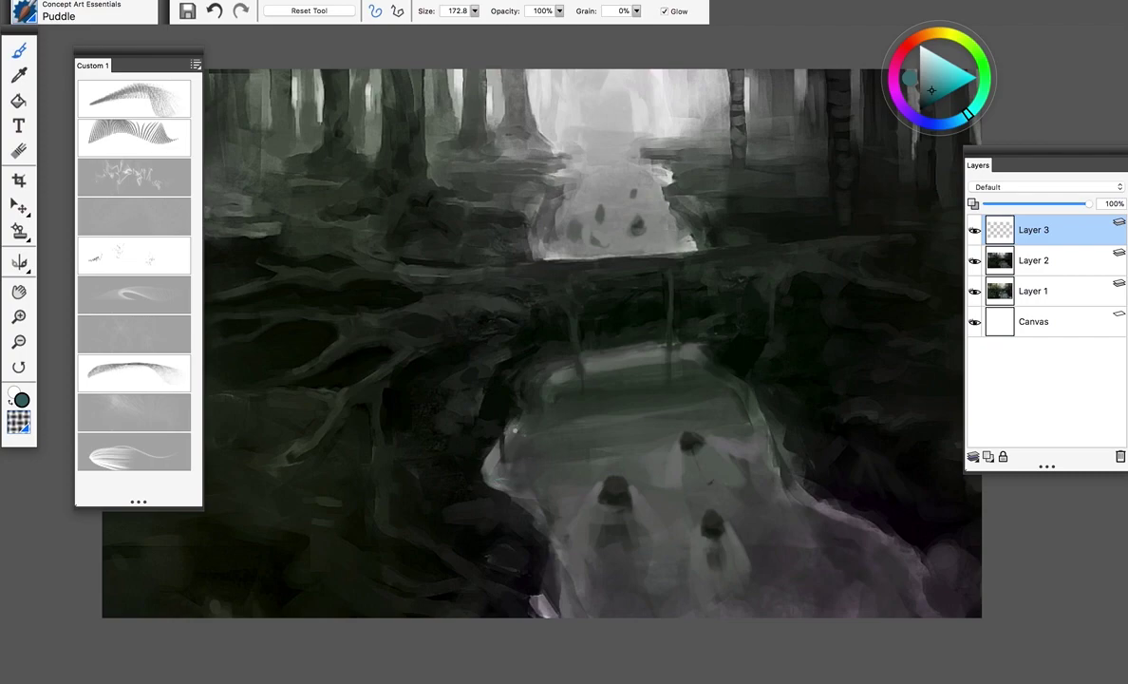
{"action": "mouse_move", "coordinate": [515, 430]}
{"action": "left_mouse_down"}
{"action": "mouse_move", "coordinate": [499, 456]}
{"action": "mouse_move", "coordinate": [525, 461]}
{"action": "left_mouse_up"}
{"action": "key", "text": "super+z"}
{"action": "mouse_move", "coordinate": [494, 479]}
{"action": "left_mouse_down"}
{"action": "mouse_move", "coordinate": [529, 480]}
{"action": "mouse_move", "coordinate": [543, 461]}
{"action": "left_mouse_up"}
{"action": "left_click_drag", "start_coordinate": [488, 478], "coordinate": [544, 488]}
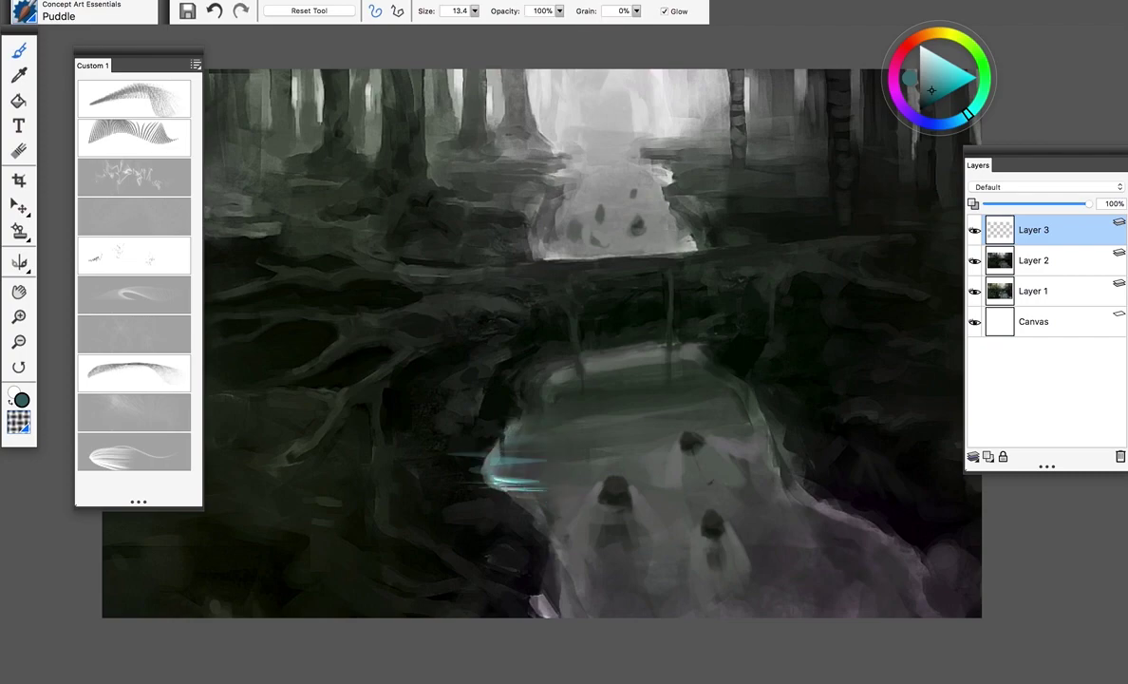
Step: Paint teal Puddle streaks on the lower left bank, upper pool and right bank, undoing the last right-bank stroke
{"action": "left_click_drag", "start_coordinate": [576, 530], "coordinate": [547, 536]}
{"action": "left_click_drag", "start_coordinate": [632, 425], "coordinate": [580, 425]}
{"action": "mouse_move", "coordinate": [575, 445]}
{"action": "left_mouse_down"}
{"action": "mouse_move", "coordinate": [519, 445]}
{"action": "mouse_move", "coordinate": [567, 426]}
{"action": "left_mouse_up"}
{"action": "left_click_drag", "start_coordinate": [923, 537], "coordinate": [868, 528]}
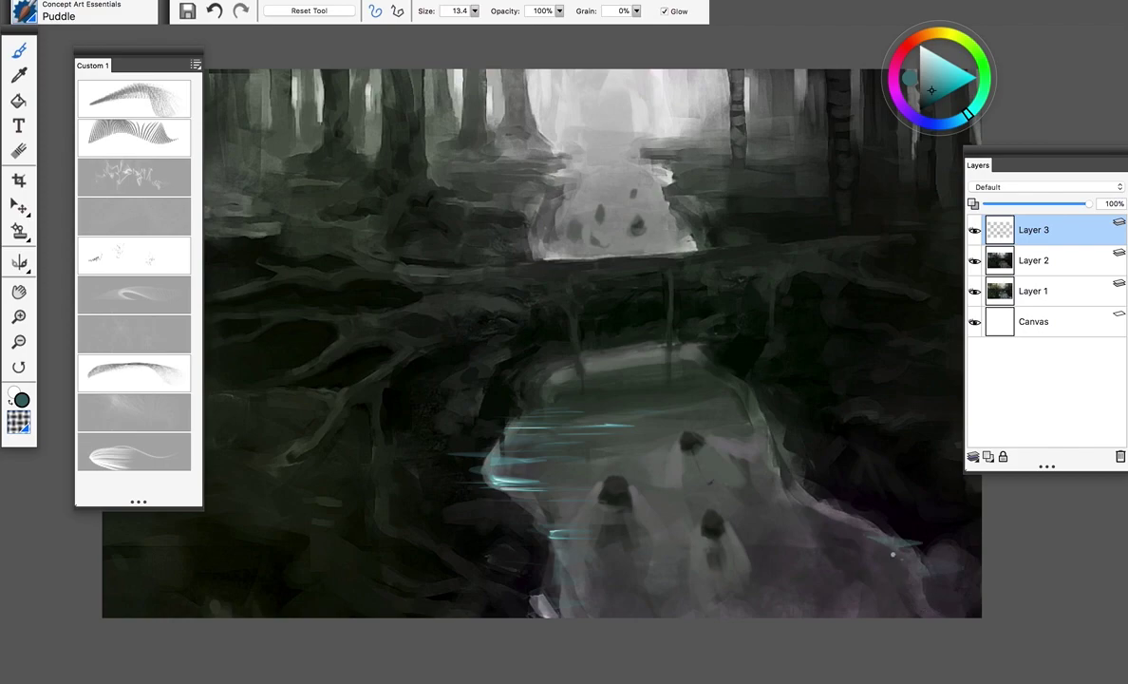
{"action": "left_click_drag", "start_coordinate": [807, 494], "coordinate": [889, 548]}
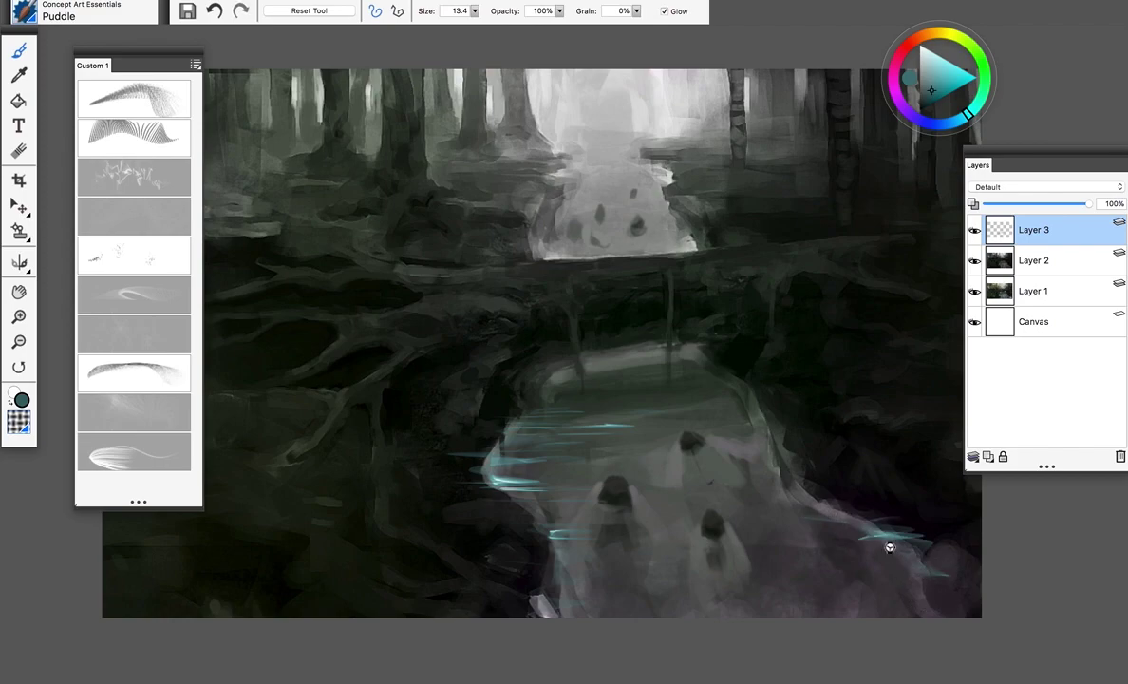
{"action": "key", "text": "super+z"}
Step: Paint teal Puddle streaks along the stream's right bank and across the foreground water
{"action": "mouse_move", "coordinate": [810, 496]}
{"action": "left_mouse_down"}
{"action": "mouse_move", "coordinate": [900, 564]}
{"action": "mouse_move", "coordinate": [884, 539]}
{"action": "mouse_move", "coordinate": [914, 596]}
{"action": "left_mouse_up"}
{"action": "mouse_move", "coordinate": [894, 539]}
{"action": "left_mouse_down"}
{"action": "mouse_move", "coordinate": [810, 534]}
{"action": "mouse_move", "coordinate": [736, 502]}
{"action": "left_mouse_up"}
{"action": "left_click_drag", "start_coordinate": [829, 507], "coordinate": [753, 498]}
{"action": "left_click_drag", "start_coordinate": [812, 471], "coordinate": [729, 488]}
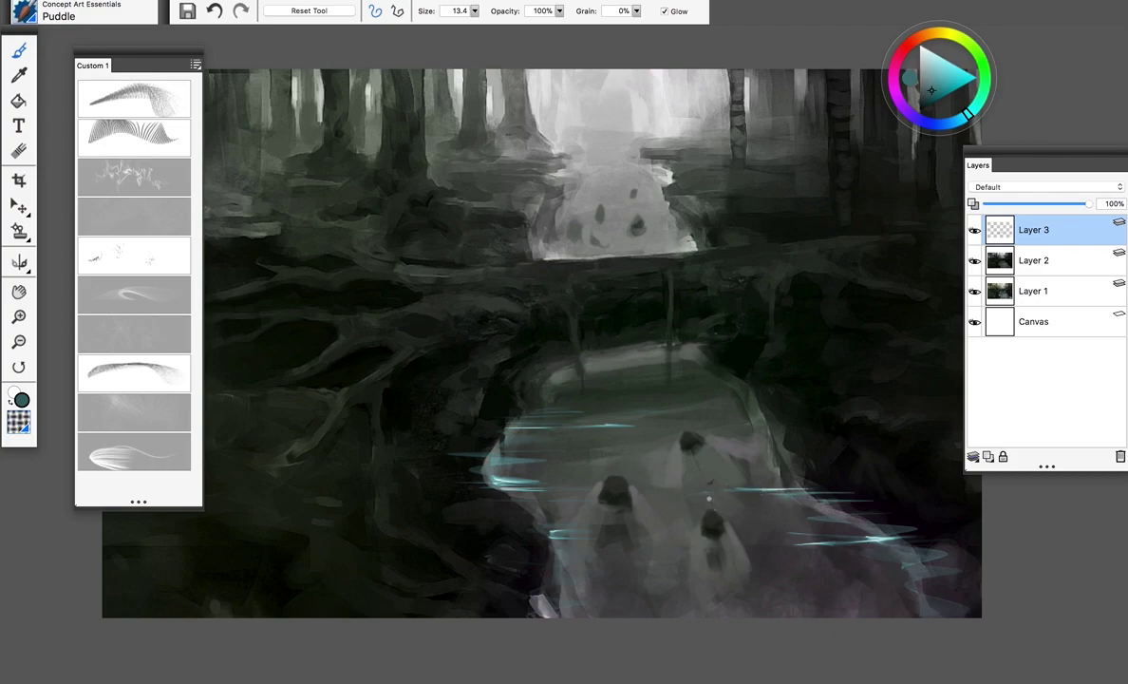
{"action": "mouse_move", "coordinate": [634, 580]}
{"action": "left_mouse_down"}
{"action": "mouse_move", "coordinate": [568, 583]}
{"action": "mouse_move", "coordinate": [570, 608]}
{"action": "left_mouse_up"}
{"action": "left_click_drag", "start_coordinate": [755, 607], "coordinate": [851, 614]}
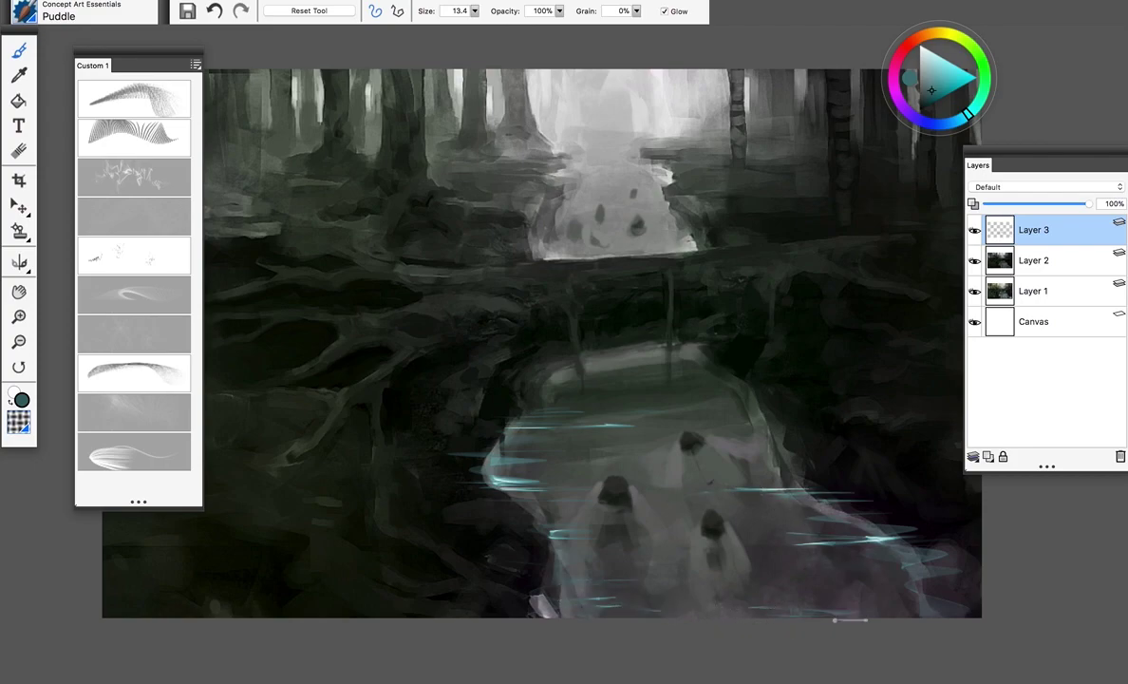
Step: Make the teal slightly less saturated and add short Puddle streaks across the upper right part of the pool
{"action": "mouse_move", "coordinate": [692, 437]}
{"action": "left_mouse_down"}
{"action": "mouse_move", "coordinate": [642, 439]}
{"action": "mouse_move", "coordinate": [780, 406]}
{"action": "left_mouse_up"}
{"action": "left_click", "coordinate": [928, 92]}
{"action": "left_click_drag", "start_coordinate": [704, 412], "coordinate": [751, 414]}
{"action": "left_click_drag", "start_coordinate": [715, 422], "coordinate": [752, 425]}
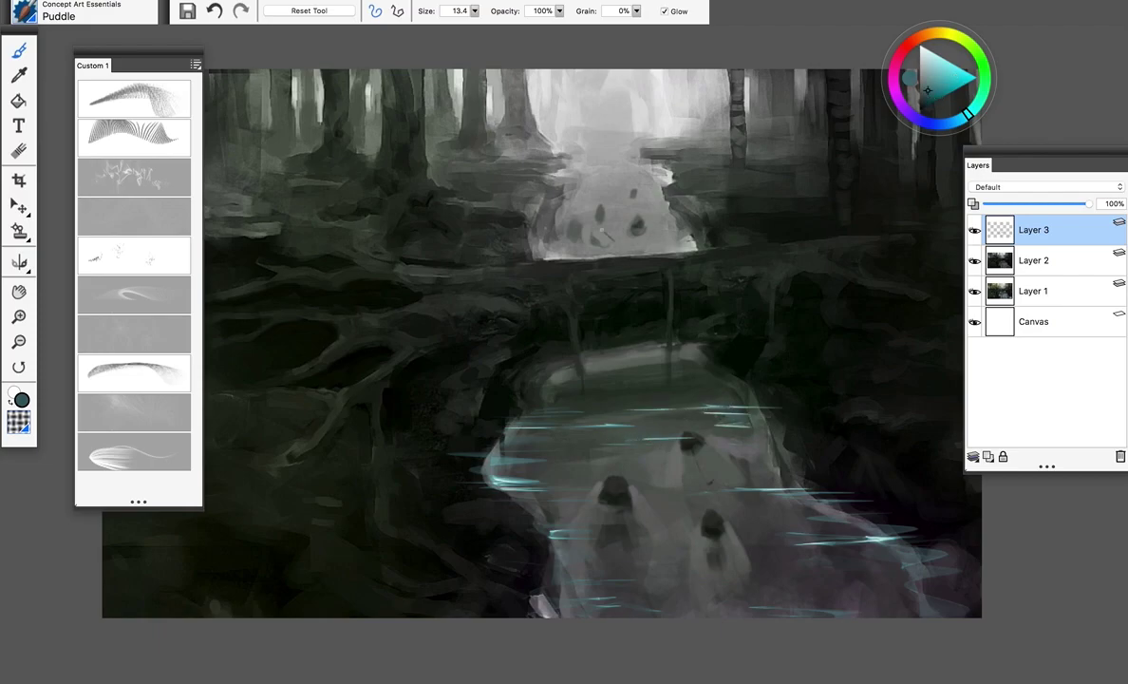
{"action": "left_click_drag", "start_coordinate": [576, 208], "coordinate": [663, 190]}
{"action": "key", "text": "super+z"}
{"action": "key", "text": "super+z"}
Step: Set a pale grey-teal color and paint horizontal Puddle streaks across the waterfall and its base
{"action": "left_click_drag", "start_coordinate": [928, 90], "coordinate": [925, 66]}
{"action": "left_click_drag", "start_coordinate": [553, 173], "coordinate": [649, 173]}
{"action": "left_click_drag", "start_coordinate": [575, 186], "coordinate": [699, 204]}
{"action": "mouse_move", "coordinate": [620, 202]}
{"action": "left_mouse_down"}
{"action": "mouse_move", "coordinate": [552, 202]}
{"action": "mouse_move", "coordinate": [622, 247]}
{"action": "mouse_move", "coordinate": [628, 237]}
{"action": "mouse_move", "coordinate": [726, 251]}
{"action": "left_mouse_up"}
Step: Erase the Puddle streaks that spill over the stream's left and right banks
{"action": "key", "text": "n"}
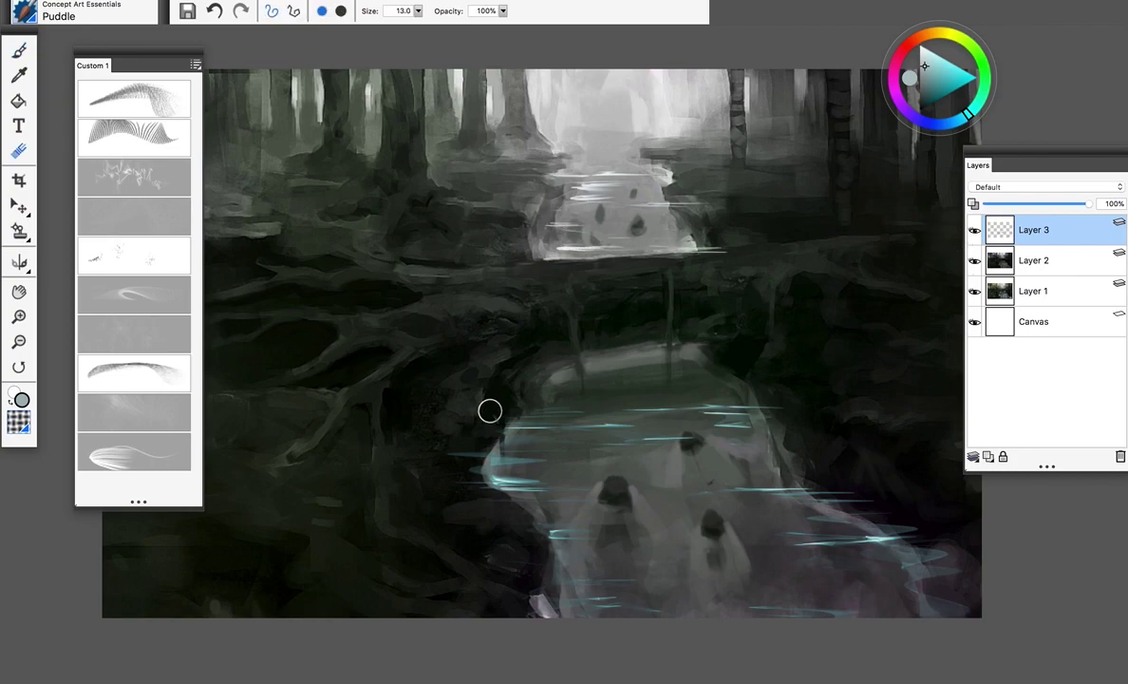
{"action": "mouse_move", "coordinate": [462, 448]}
{"action": "left_mouse_down"}
{"action": "mouse_move", "coordinate": [460, 478]}
{"action": "mouse_move", "coordinate": [476, 446]}
{"action": "mouse_move", "coordinate": [490, 485]}
{"action": "left_mouse_up"}
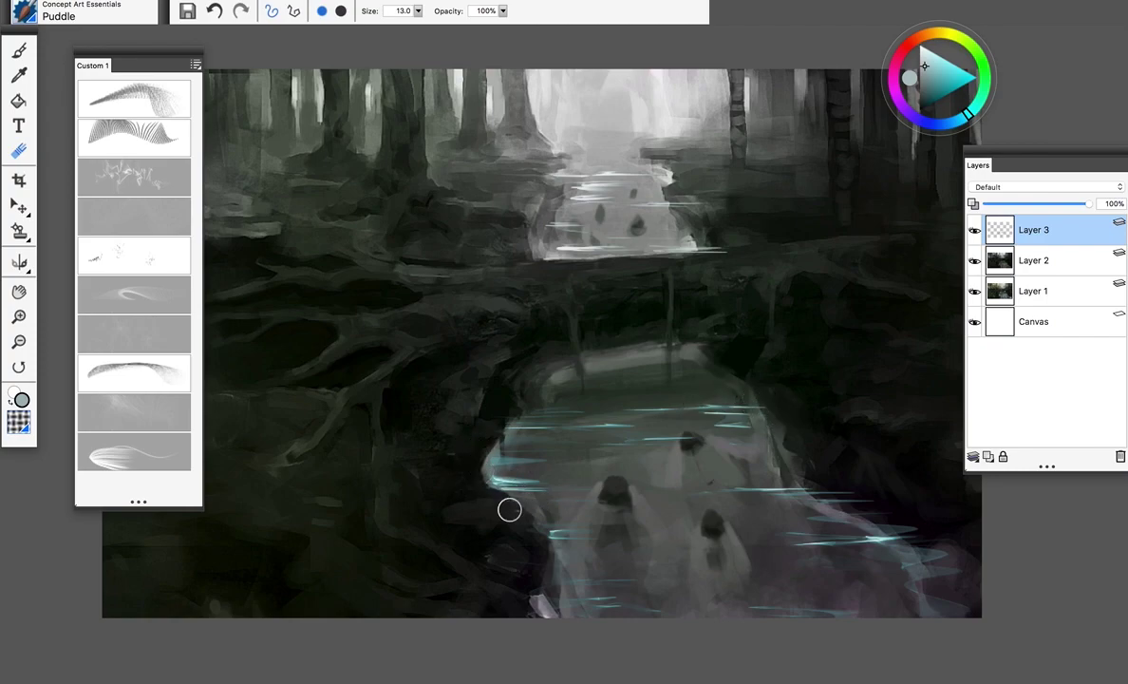
{"action": "mouse_move", "coordinate": [851, 485]}
{"action": "left_mouse_down"}
{"action": "mouse_move", "coordinate": [919, 557]}
{"action": "mouse_move", "coordinate": [870, 502]}
{"action": "left_mouse_up"}
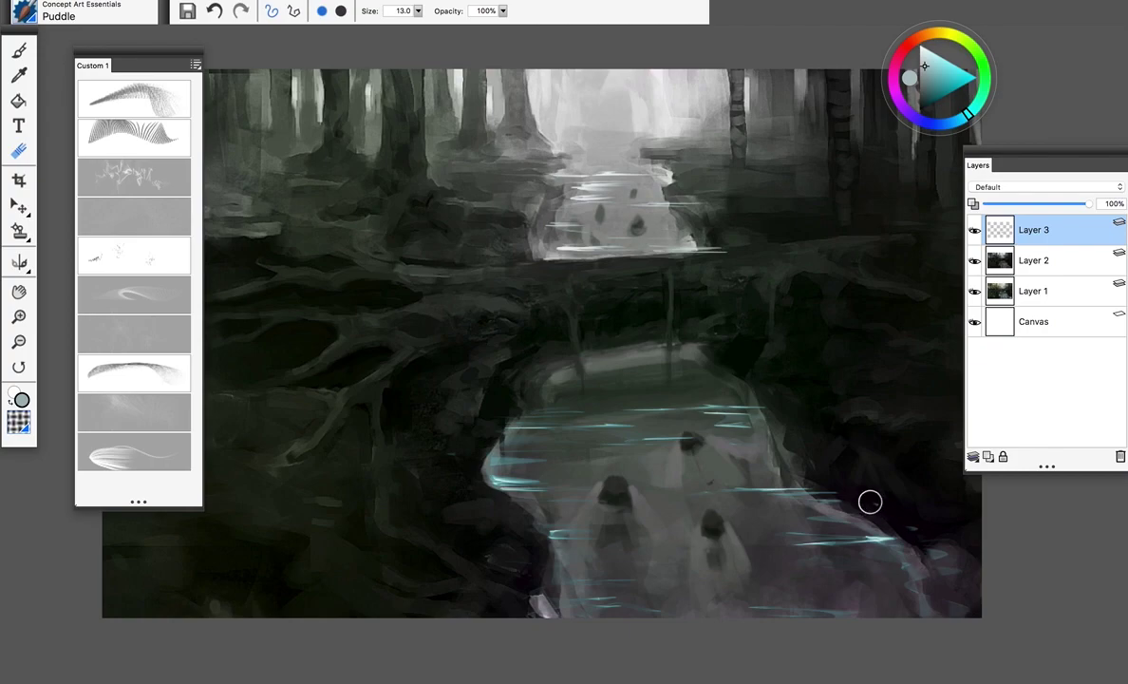
{"action": "mouse_move", "coordinate": [814, 474]}
{"action": "left_mouse_down"}
{"action": "mouse_move", "coordinate": [855, 515]}
{"action": "mouse_move", "coordinate": [826, 487]}
{"action": "mouse_move", "coordinate": [870, 501]}
{"action": "mouse_move", "coordinate": [831, 479]}
{"action": "mouse_move", "coordinate": [928, 532]}
{"action": "mouse_move", "coordinate": [950, 610]}
{"action": "mouse_move", "coordinate": [923, 574]}
{"action": "left_mouse_up"}
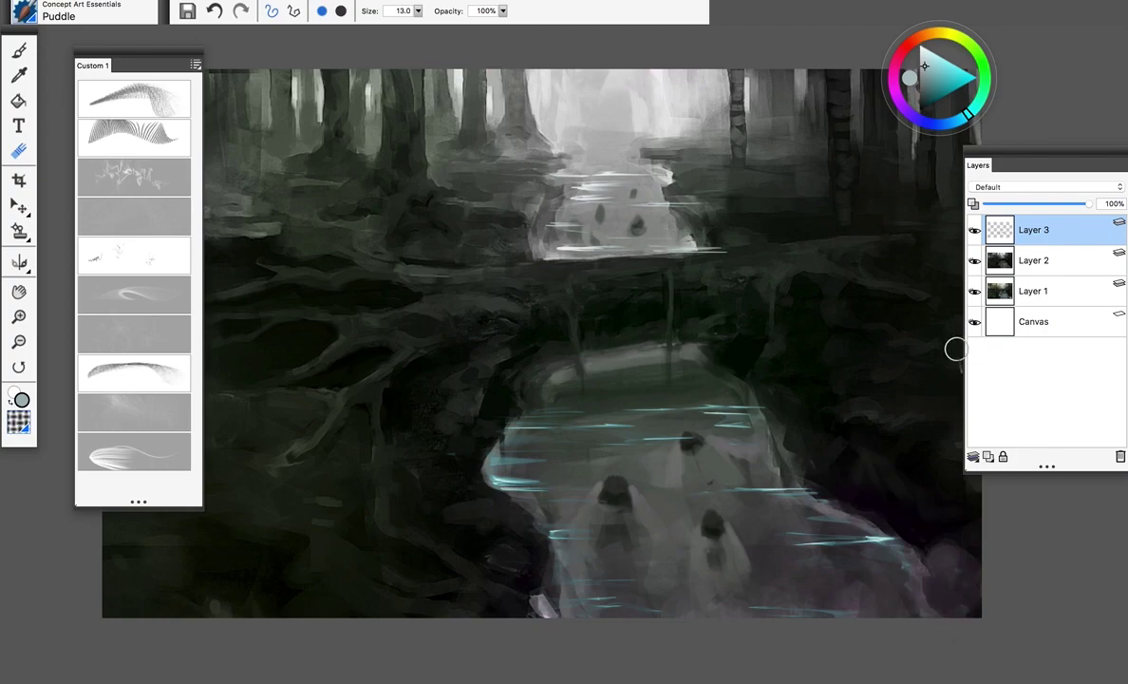
Step: Choose the Sparkle brush with a light cyan color and dab star glints on the pool, both banks and the waterfall
{"action": "key", "text": "b"}
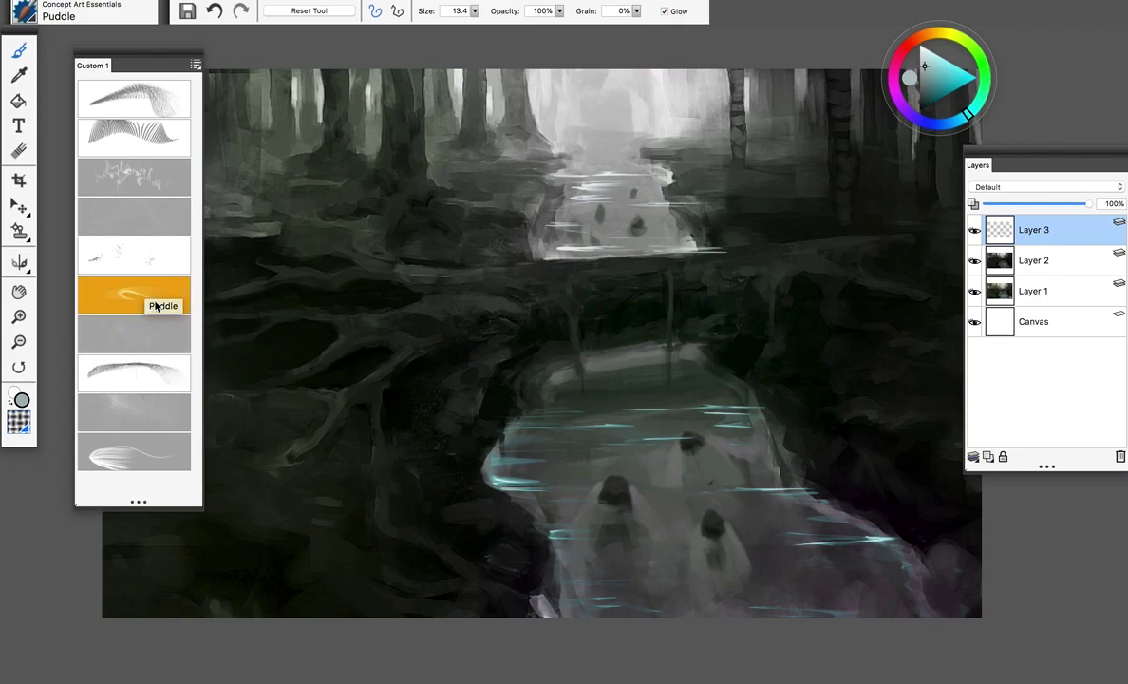
{"action": "left_click", "coordinate": [160, 338]}
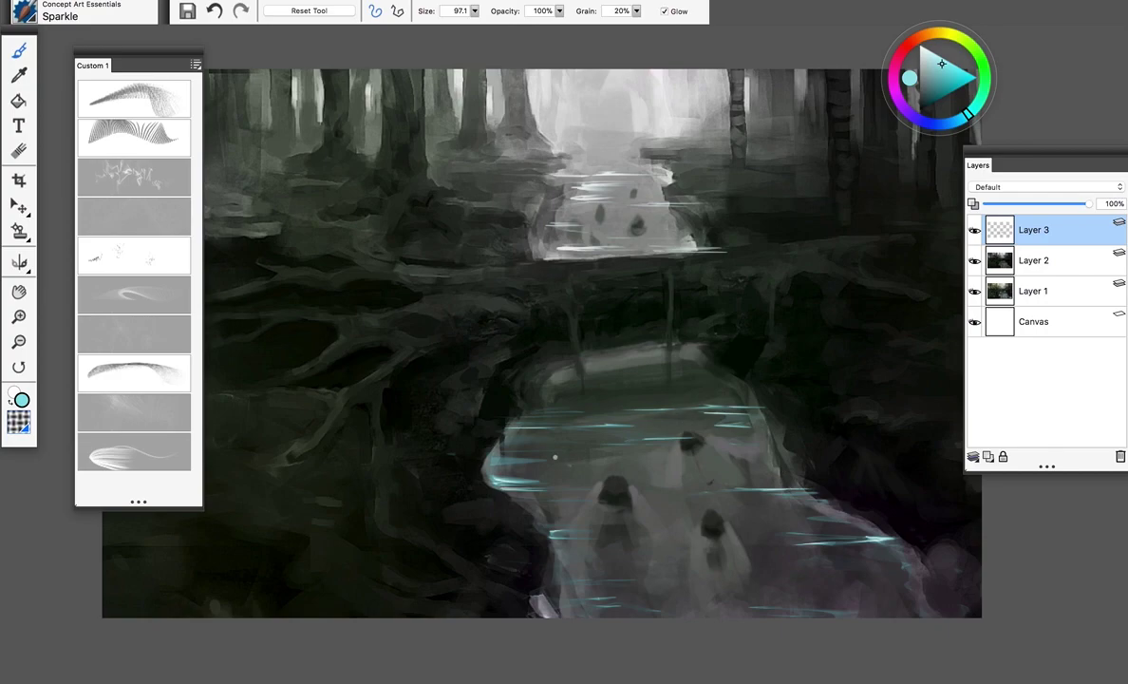
{"action": "left_click", "coordinate": [654, 438]}
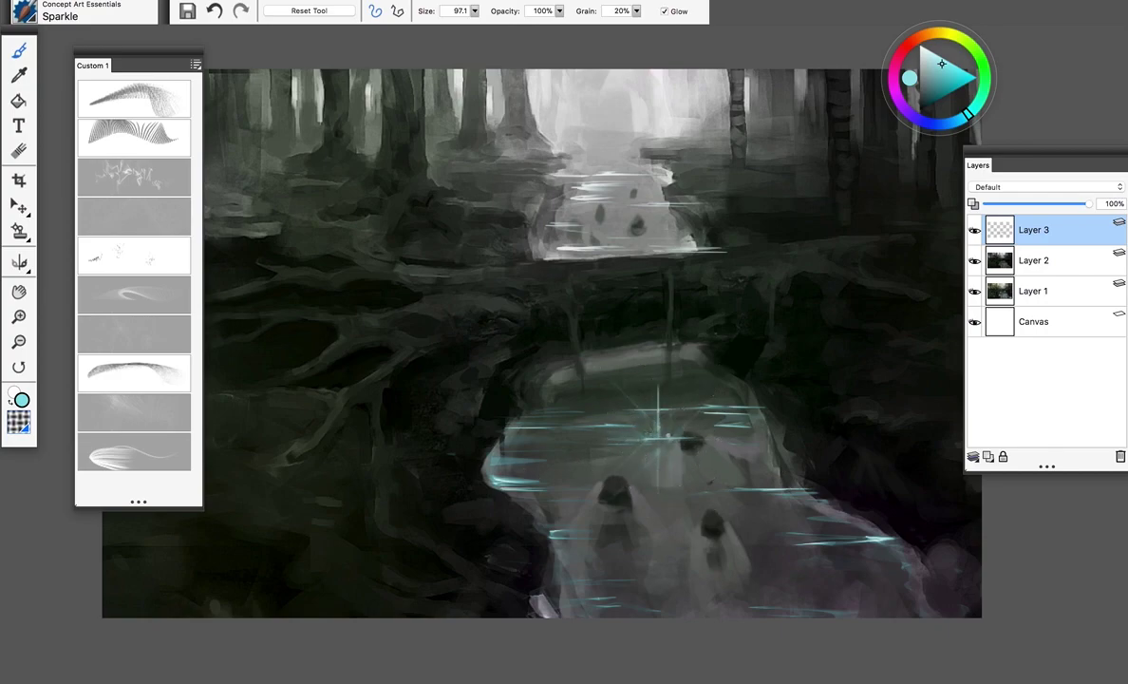
{"action": "left_click", "coordinate": [663, 437]}
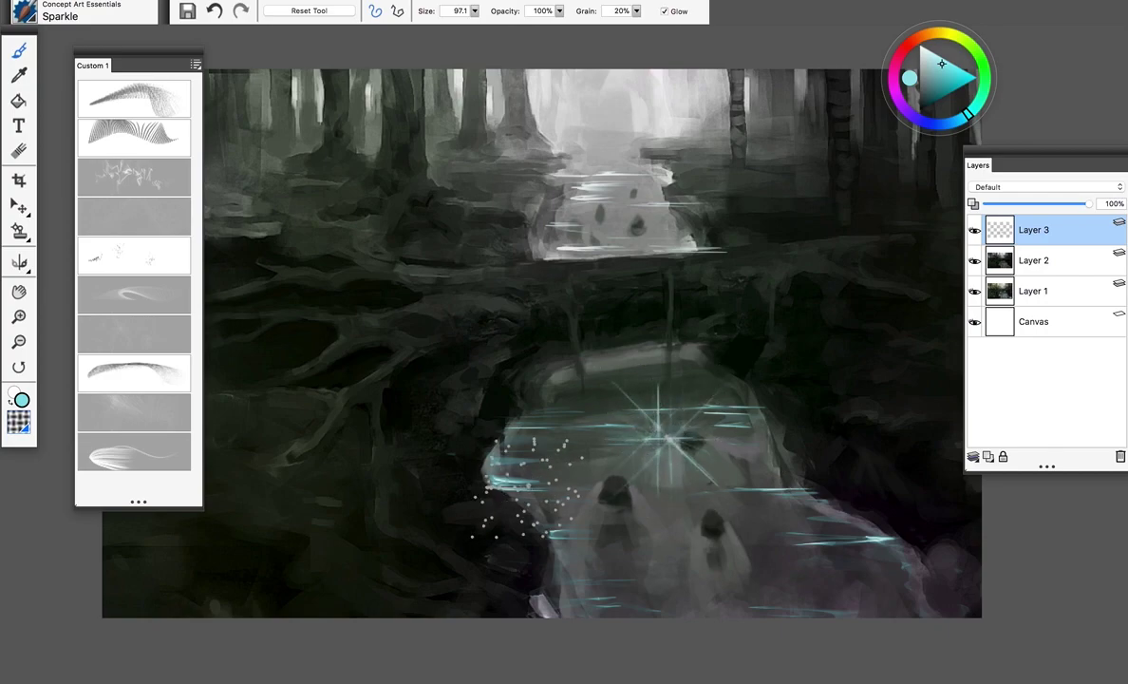
{"action": "left_click", "coordinate": [533, 455]}
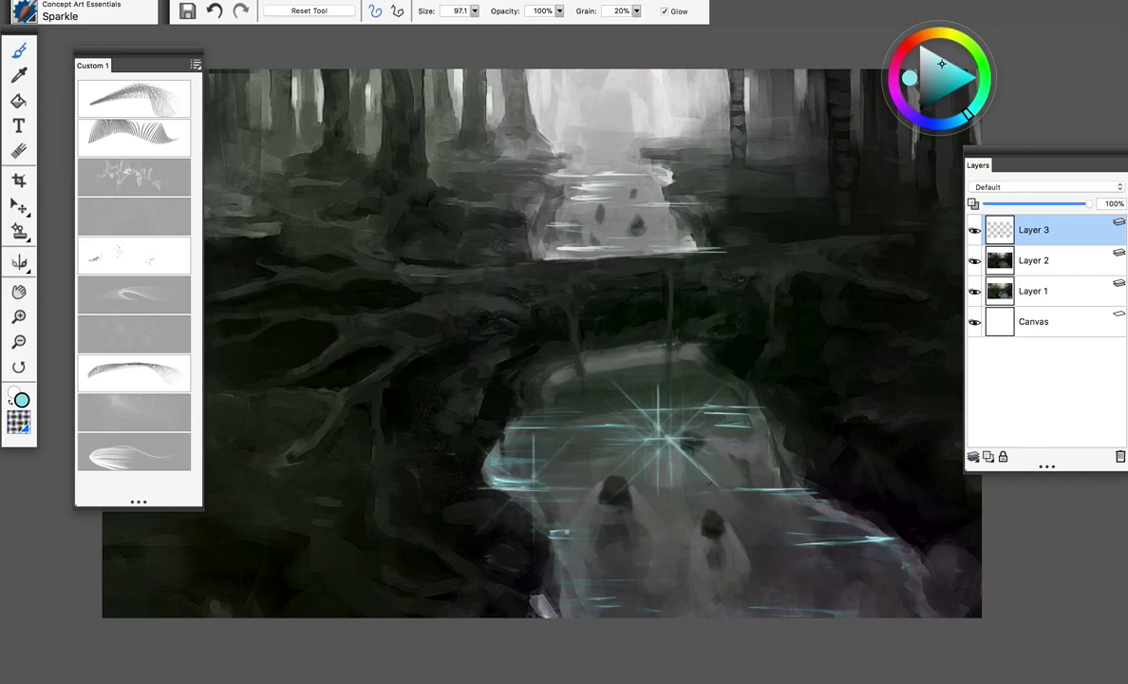
{"action": "left_click", "coordinate": [818, 537]}
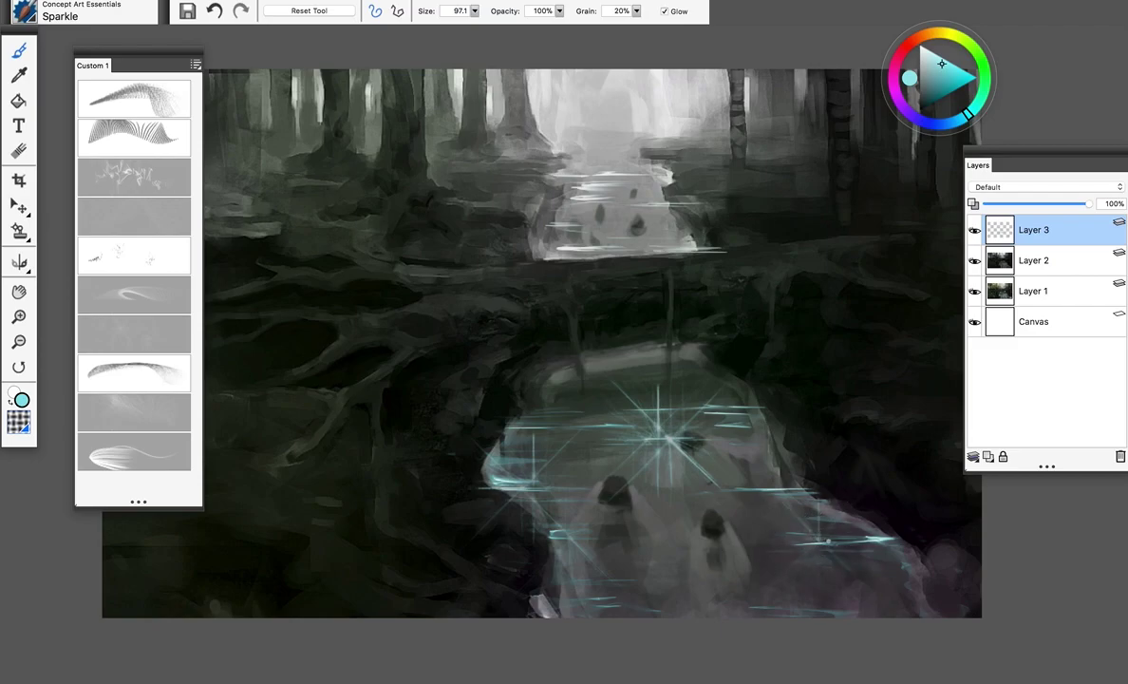
{"action": "left_click", "coordinate": [814, 508]}
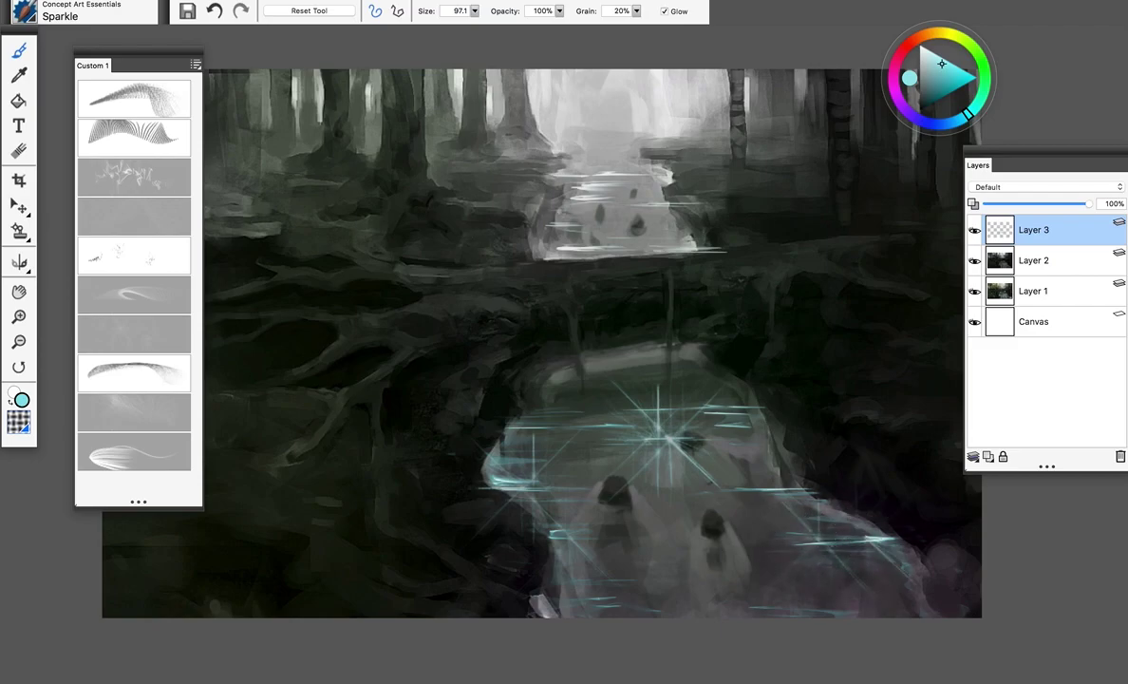
{"action": "left_click", "coordinate": [584, 220]}
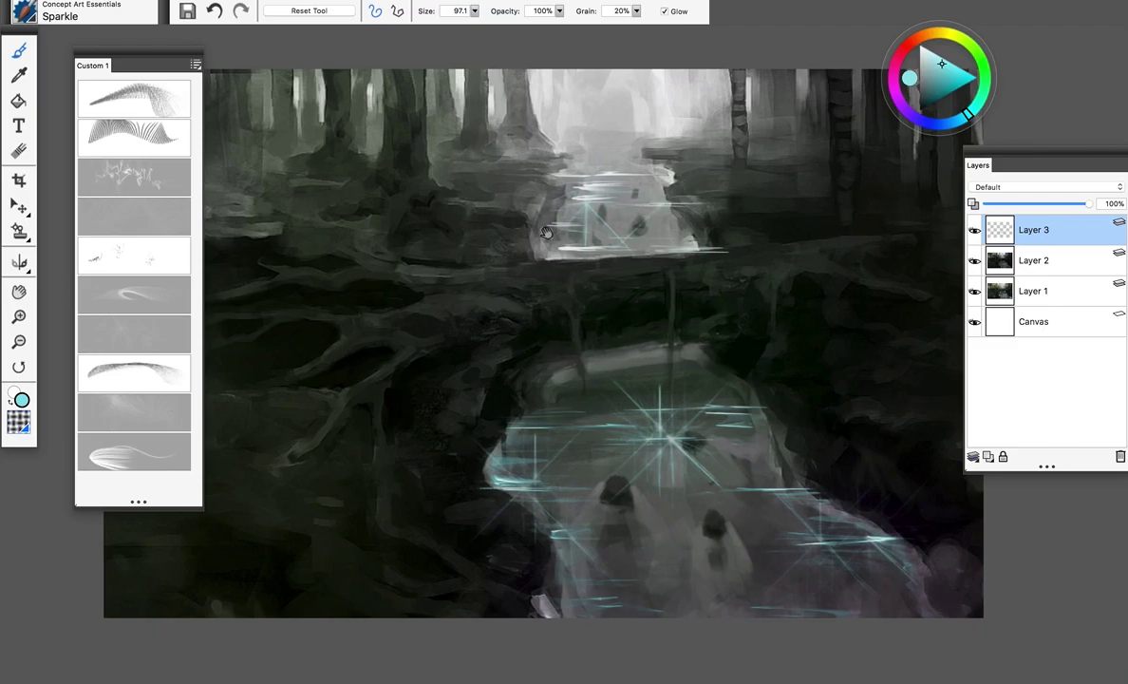
Step: Choose the Static brush and clear all Puddle and Sparkle marks from Layer 3
{"action": "mouse_move", "coordinate": [433, 222]}
{"action": "left_mouse_down"}
{"action": "mouse_move", "coordinate": [467, 235]}
{"action": "mouse_move", "coordinate": [478, 227]}
{"action": "left_mouse_up"}
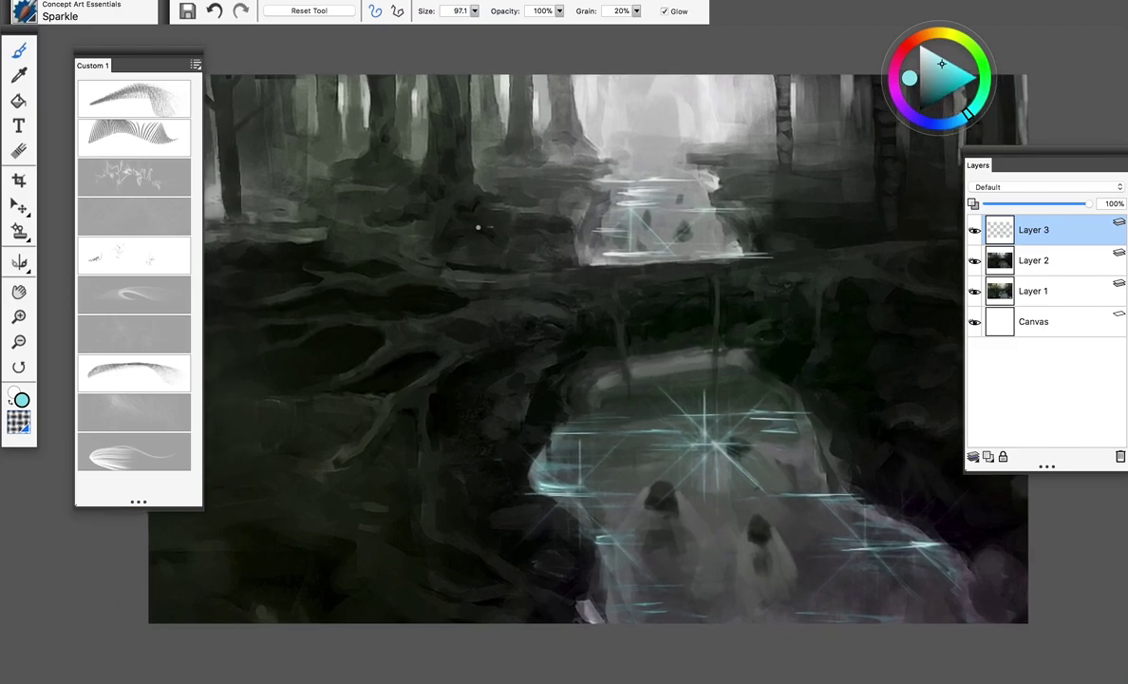
{"action": "left_click", "coordinate": [139, 337]}
{"action": "key", "text": "super+a"}
{"action": "key", "text": "BackSpace"}
{"action": "key", "text": "super+d"}
{"action": "key", "text": "ctrl+y"}
{"action": "key", "text": "ctrl+z"}
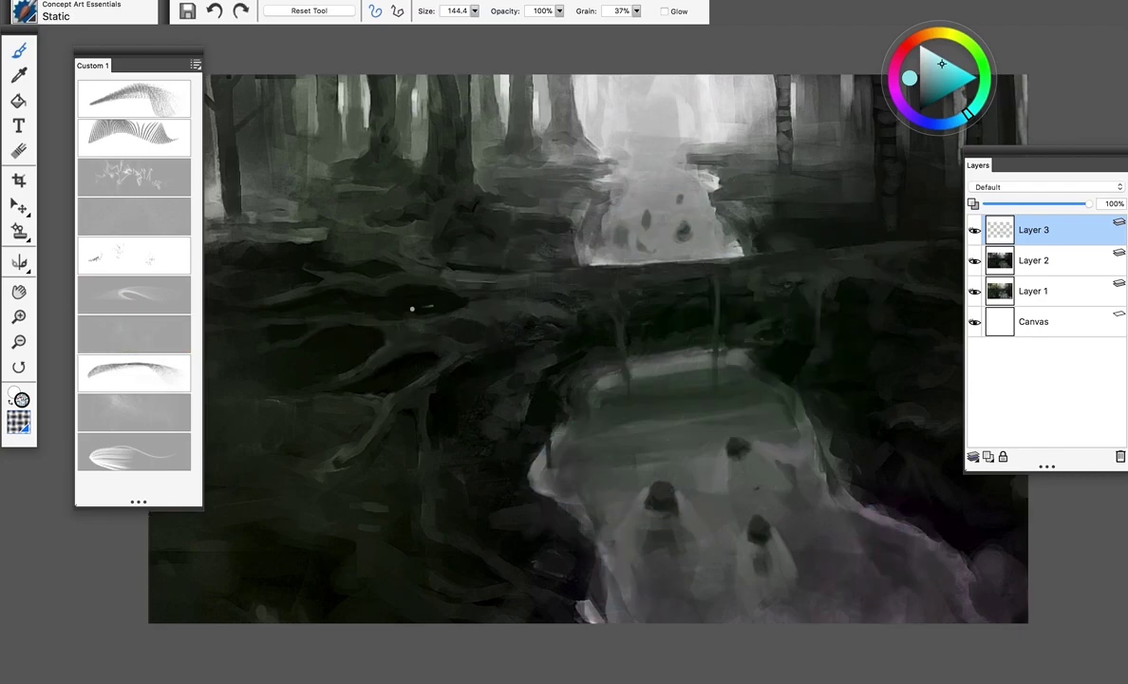
Step: Set a saturated teal color, try large Static strokes between the tree roots and the waterfall, and undo them
{"action": "mouse_move", "coordinate": [386, 285]}
{"action": "left_mouse_down"}
{"action": "mouse_move", "coordinate": [460, 294]}
{"action": "mouse_move", "coordinate": [435, 299]}
{"action": "left_mouse_up"}
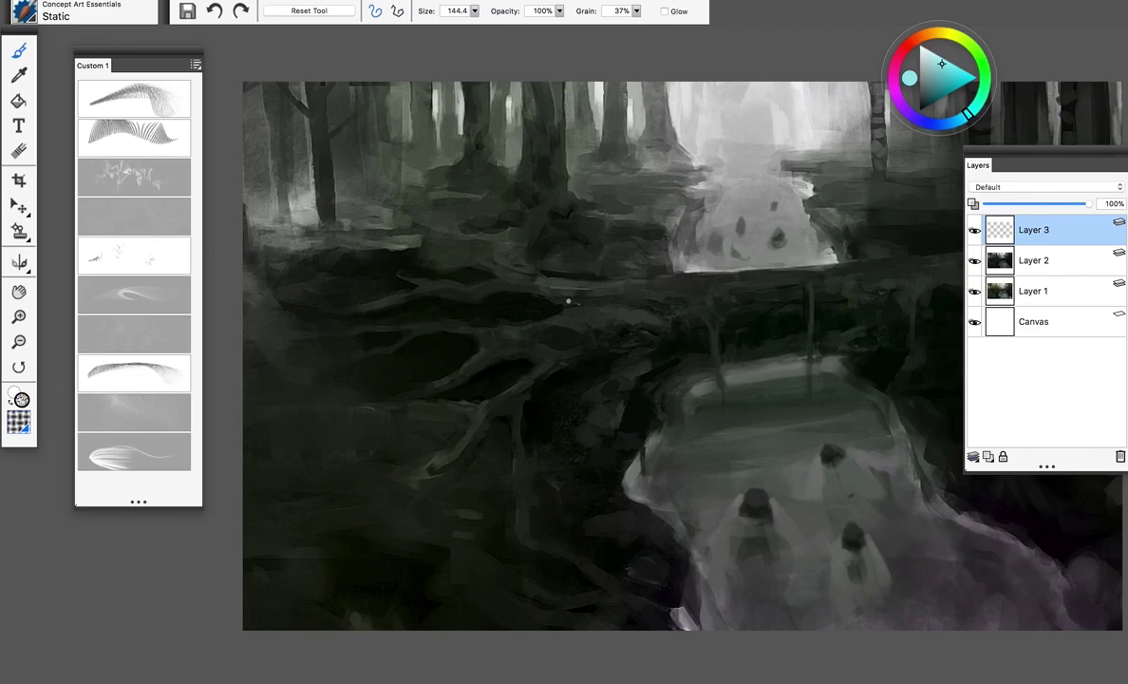
{"action": "left_click_drag", "start_coordinate": [942, 63], "coordinate": [917, 135]}
{"action": "left_click", "coordinate": [964, 84]}
{"action": "mouse_move", "coordinate": [456, 351]}
{"action": "left_mouse_down"}
{"action": "mouse_move", "coordinate": [629, 252]}
{"action": "mouse_move", "coordinate": [732, 237]}
{"action": "left_mouse_up"}
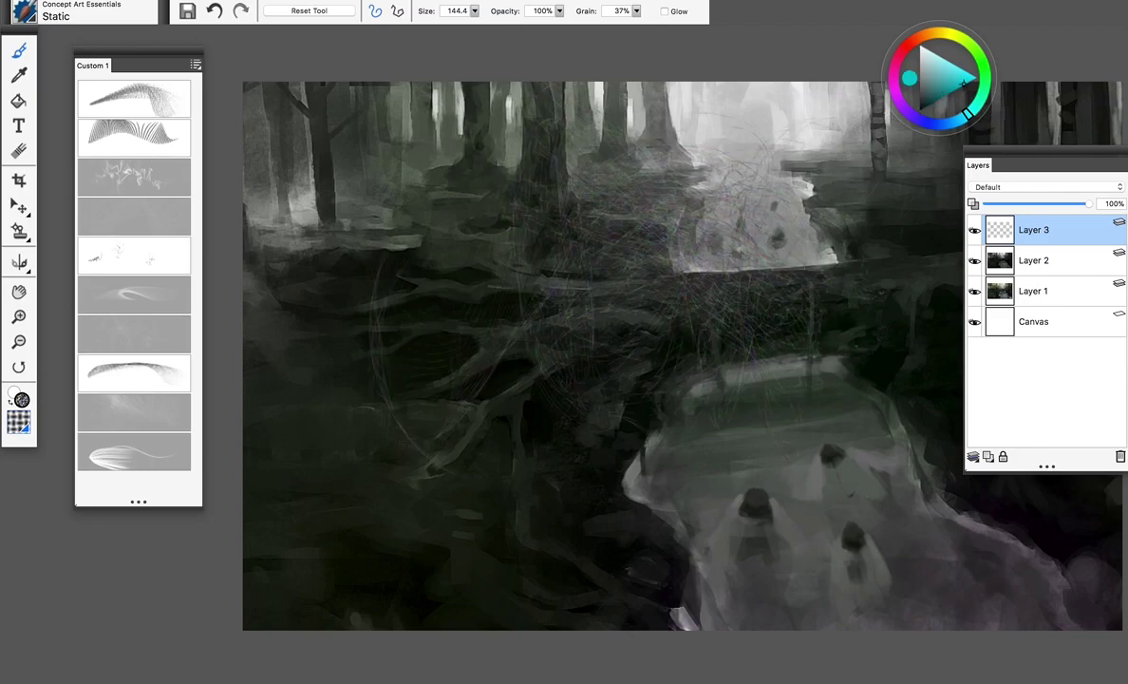
{"action": "key", "text": "super+z"}
{"action": "left_click_drag", "start_coordinate": [475, 294], "coordinate": [721, 238]}
{"action": "key", "text": "super+z"}
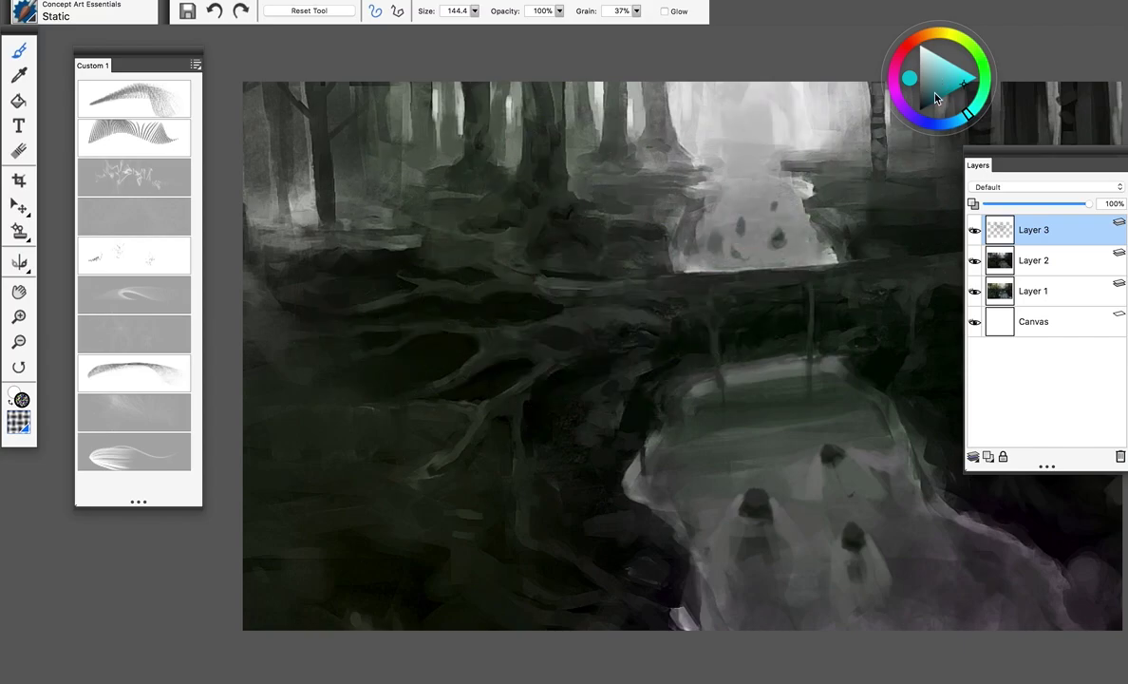
Step: Set a dark teal color, brush size 37.6 and 40% opacity, and brush Static texture over the tree roots left of the stream
{"action": "left_click", "coordinate": [921, 94]}
{"action": "mouse_move", "coordinate": [382, 323]}
{"action": "left_mouse_down"}
{"action": "mouse_move", "coordinate": [488, 310]}
{"action": "mouse_move", "coordinate": [507, 294]}
{"action": "left_mouse_up"}
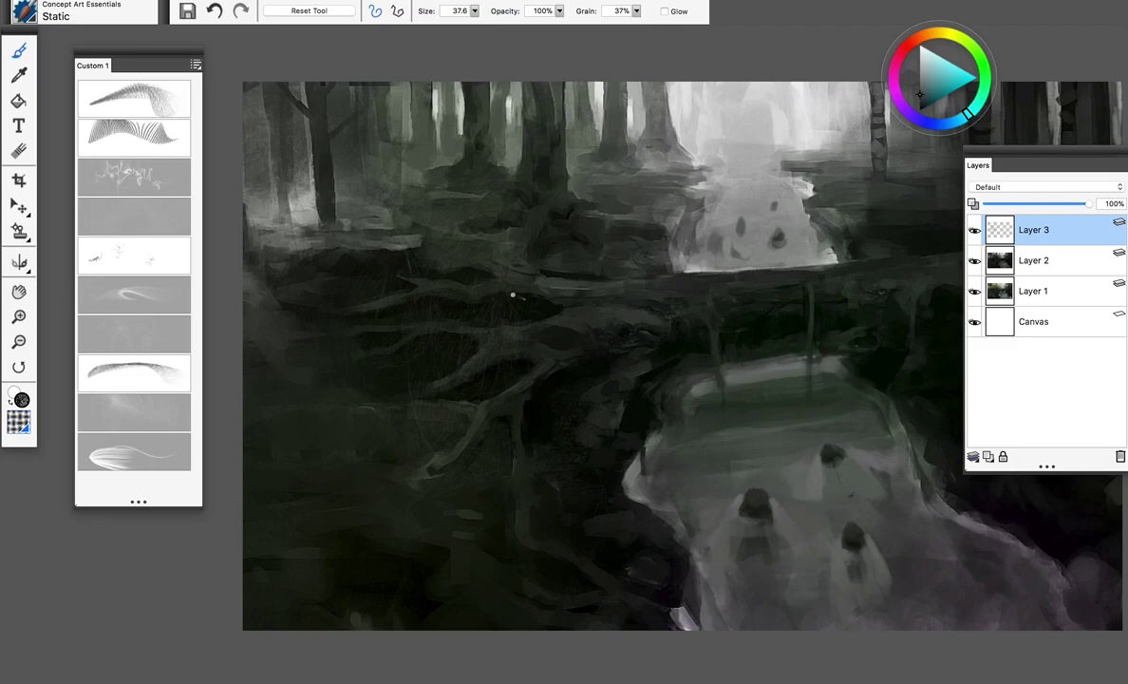
{"action": "key", "text": "4"}
{"action": "mouse_move", "coordinate": [498, 307]}
{"action": "left_mouse_down"}
{"action": "mouse_move", "coordinate": [541, 301]}
{"action": "mouse_move", "coordinate": [500, 304]}
{"action": "mouse_move", "coordinate": [399, 347]}
{"action": "left_mouse_up"}
{"action": "left_click_drag", "start_coordinate": [472, 379], "coordinate": [510, 366]}
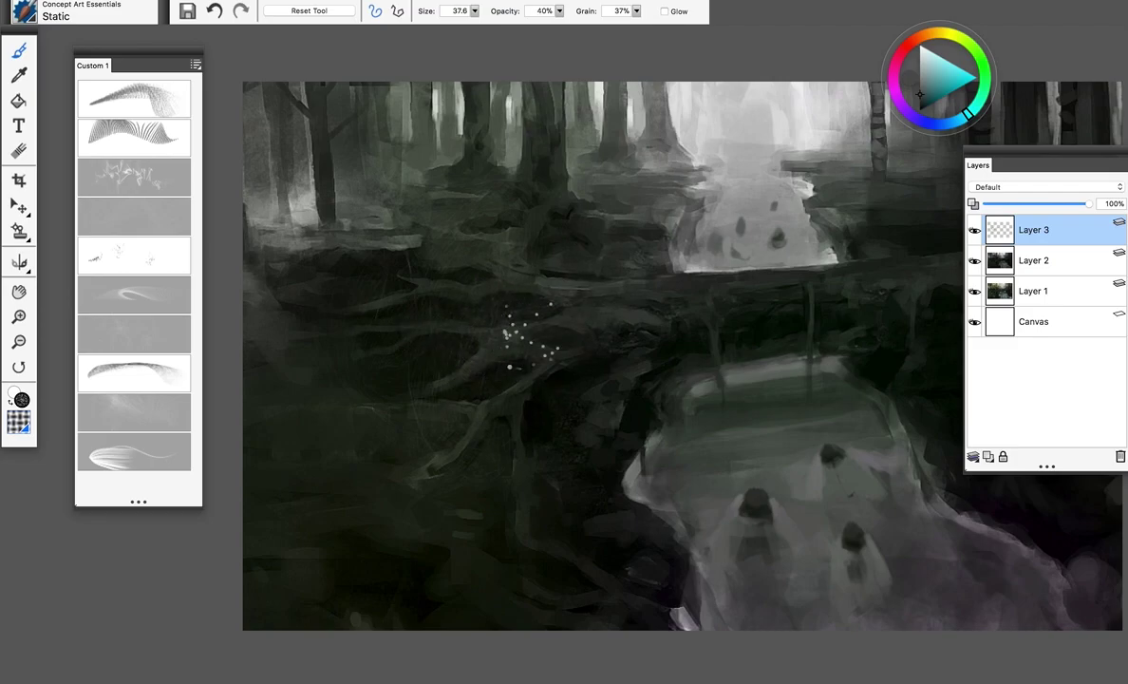
{"action": "key", "text": "ctrl+z"}
{"action": "mouse_move", "coordinate": [555, 334]}
{"action": "left_mouse_down"}
{"action": "mouse_move", "coordinate": [594, 378]}
{"action": "mouse_move", "coordinate": [515, 407]}
{"action": "left_mouse_up"}
{"action": "left_click_drag", "start_coordinate": [581, 461], "coordinate": [560, 393]}
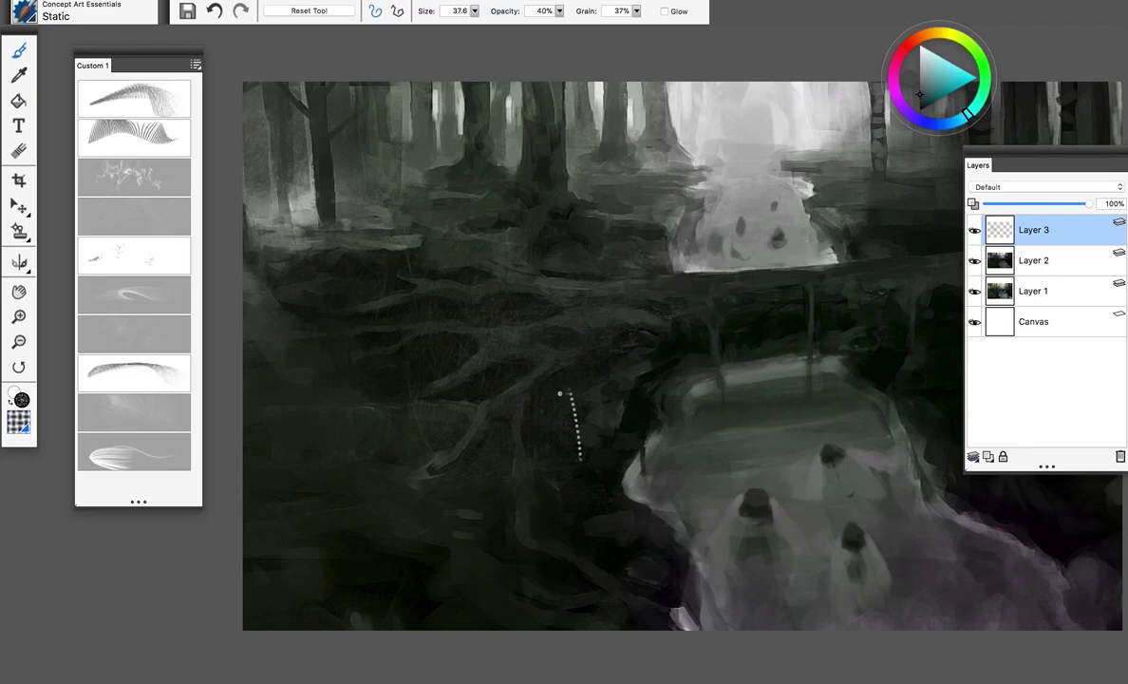
Step: Brush the Static texture over the bank and trees right of the stream and along the dark ledge under the waterfall
{"action": "left_click_drag", "start_coordinate": [709, 353], "coordinate": [612, 347]}
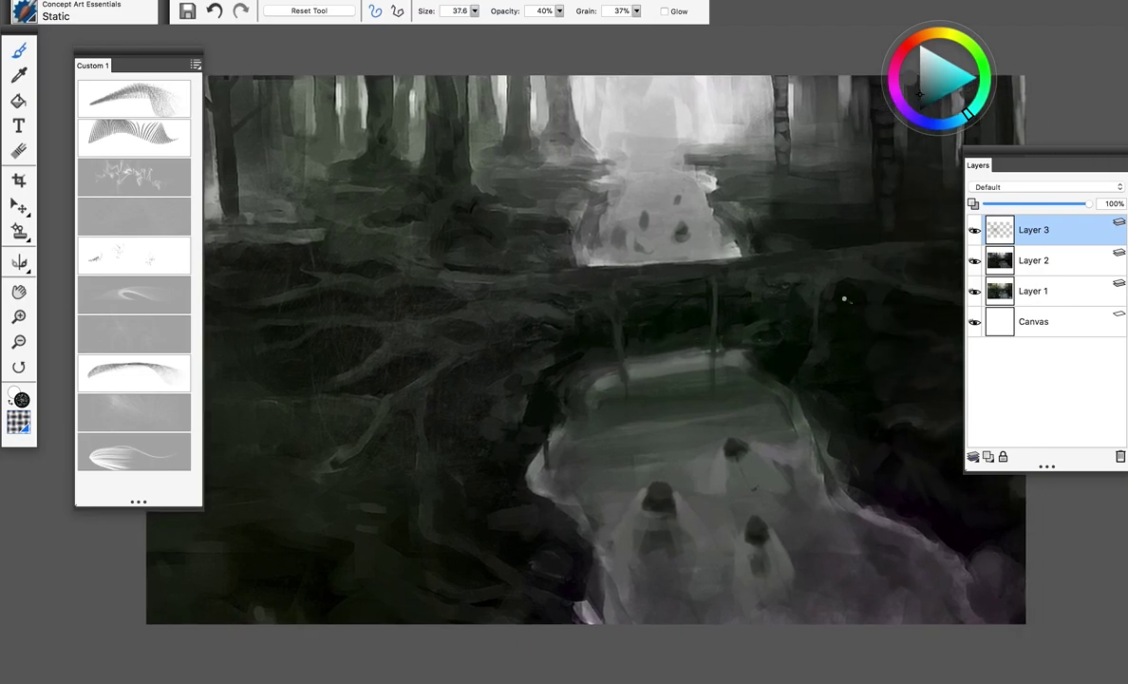
{"action": "mouse_move", "coordinate": [907, 338]}
{"action": "left_mouse_down"}
{"action": "mouse_move", "coordinate": [880, 330]}
{"action": "mouse_move", "coordinate": [906, 285]}
{"action": "mouse_move", "coordinate": [773, 276]}
{"action": "left_mouse_up"}
{"action": "mouse_move", "coordinate": [884, 324]}
{"action": "left_mouse_down"}
{"action": "mouse_move", "coordinate": [811, 266]}
{"action": "mouse_move", "coordinate": [812, 196]}
{"action": "left_mouse_up"}
{"action": "mouse_move", "coordinate": [596, 296]}
{"action": "left_mouse_down"}
{"action": "mouse_move", "coordinate": [699, 313]}
{"action": "mouse_move", "coordinate": [724, 305]}
{"action": "left_mouse_up"}
{"action": "left_click_drag", "start_coordinate": [625, 323], "coordinate": [674, 320]}
{"action": "left_click_drag", "start_coordinate": [436, 302], "coordinate": [416, 298]}
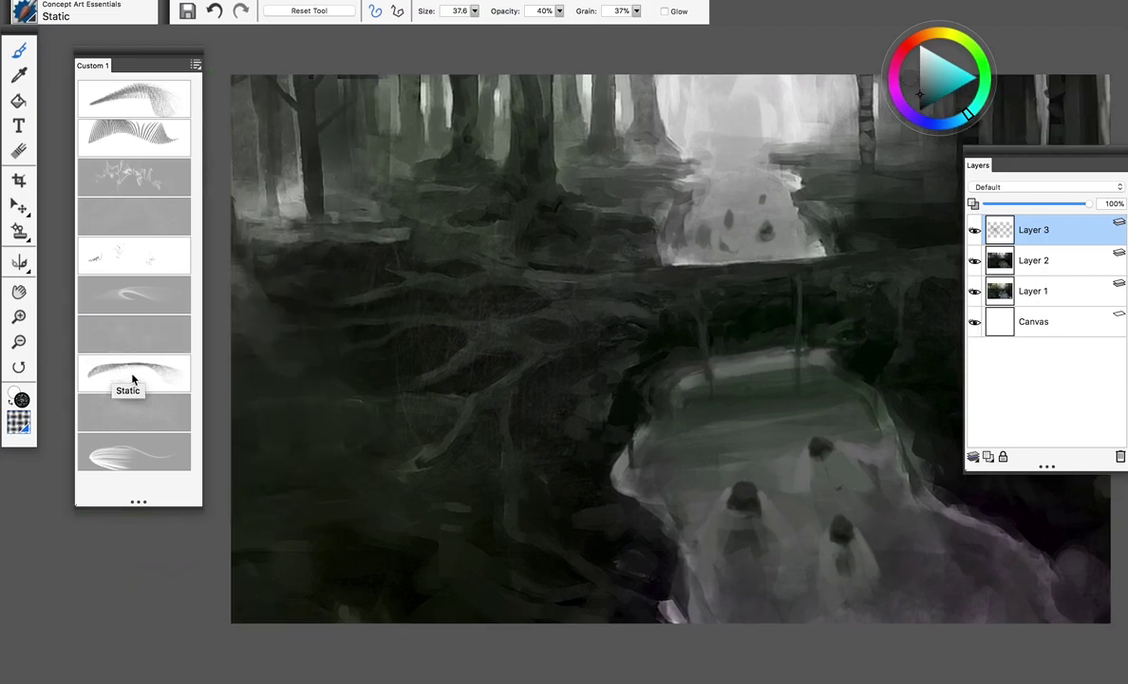
Step: Choose the Turbulence brush, sample the pale gray of the bright background, and paint vertical rays over the waterfall and the trees right of it
{"action": "left_click", "coordinate": [133, 448]}
{"action": "left_click_drag", "start_coordinate": [725, 203], "coordinate": [665, 189]}
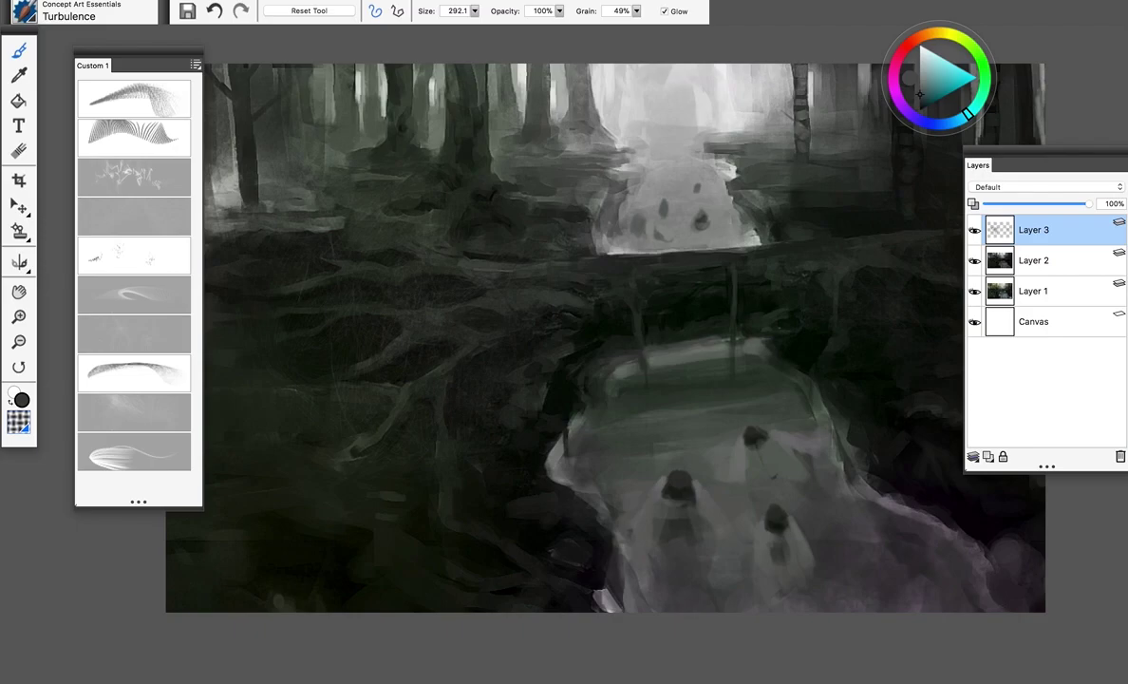
{"action": "left_click_drag", "start_coordinate": [644, 176], "coordinate": [619, 187]}
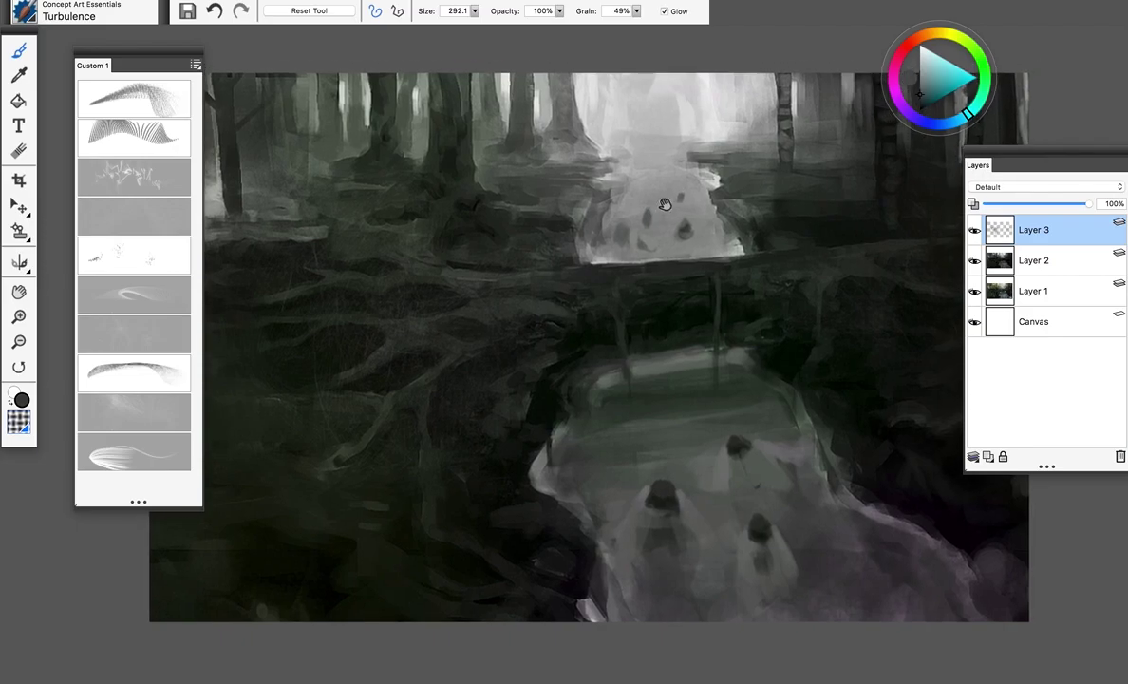
{"action": "left_click", "coordinate": [706, 85], "text": "alt"}
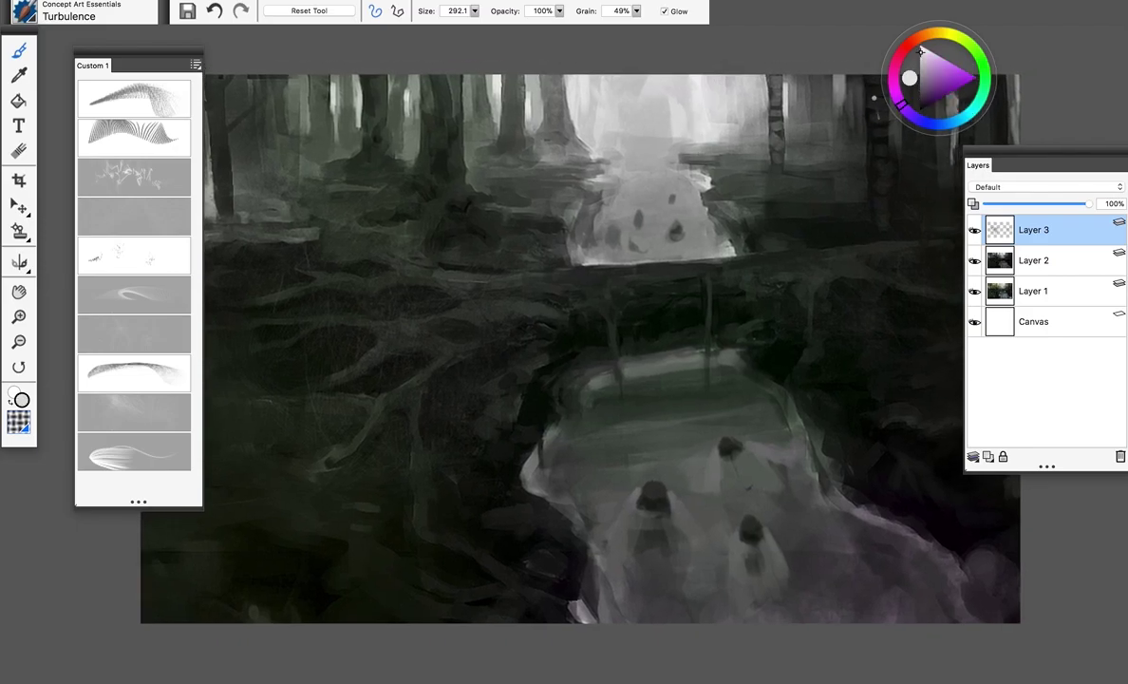
{"action": "left_click_drag", "start_coordinate": [620, 108], "coordinate": [633, 188]}
{"action": "left_click_drag", "start_coordinate": [628, 88], "coordinate": [639, 245]}
{"action": "mouse_move", "coordinate": [714, 107]}
{"action": "left_mouse_down"}
{"action": "mouse_move", "coordinate": [750, 285]}
{"action": "mouse_move", "coordinate": [779, 260]}
{"action": "left_mouse_up"}
Step: Redo the Turbulence stroke left of the waterfall as two soft downward rays over the tree trunks and roots
{"action": "left_click_drag", "start_coordinate": [519, 152], "coordinate": [536, 283]}
{"action": "key", "text": "super+z"}
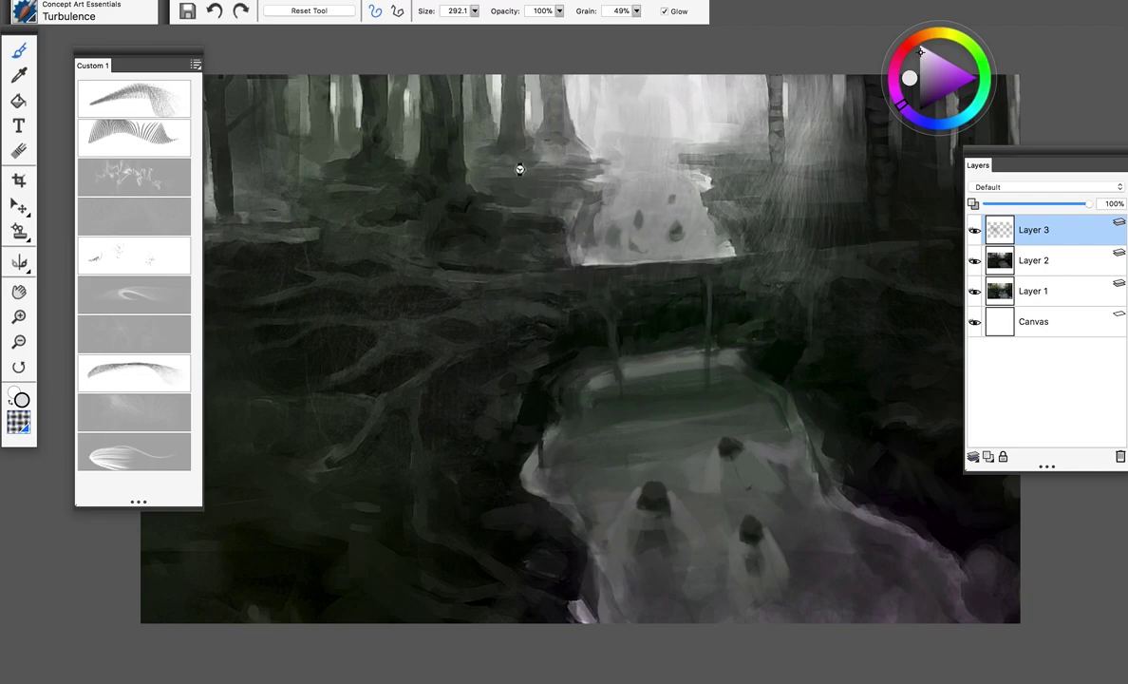
{"action": "key", "text": "super+z"}
{"action": "left_click_drag", "start_coordinate": [489, 123], "coordinate": [525, 279]}
{"action": "left_click_drag", "start_coordinate": [482, 153], "coordinate": [527, 216]}
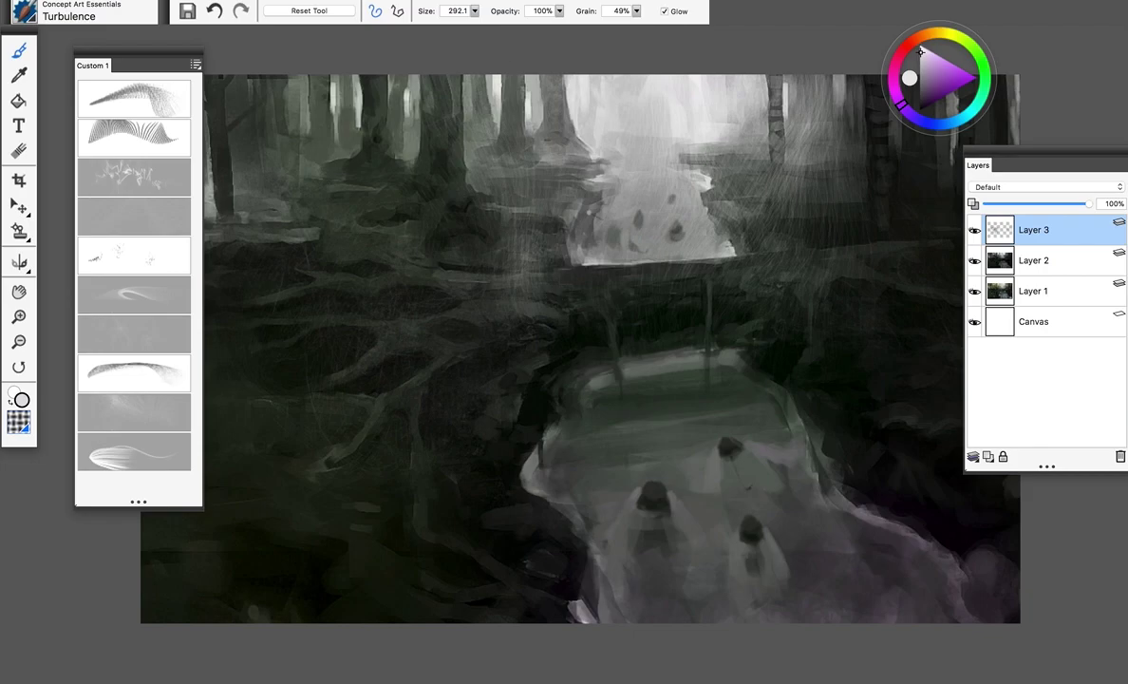
Step: Try long Turbulence strokes from the waterfall's left edge down to the lower stream bank, and undo them
{"action": "left_click_drag", "start_coordinate": [541, 171], "coordinate": [552, 478]}
{"action": "key", "text": "super+z"}
{"action": "left_click_drag", "start_coordinate": [541, 166], "coordinate": [554, 517]}
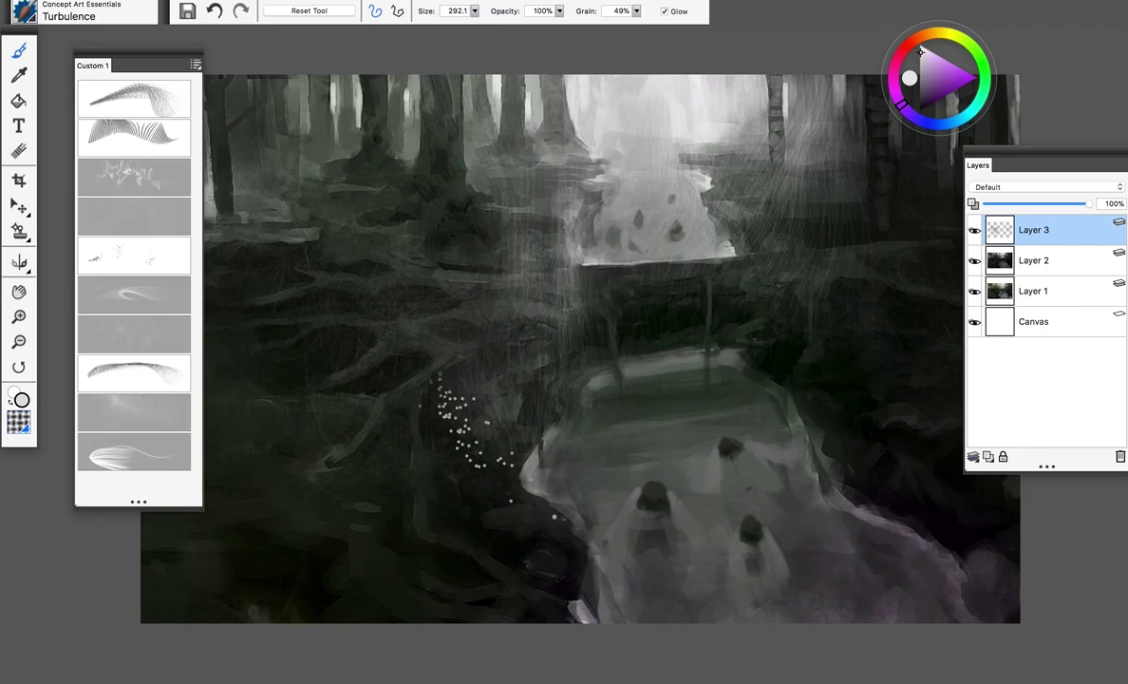
{"action": "key", "text": "super+z"}
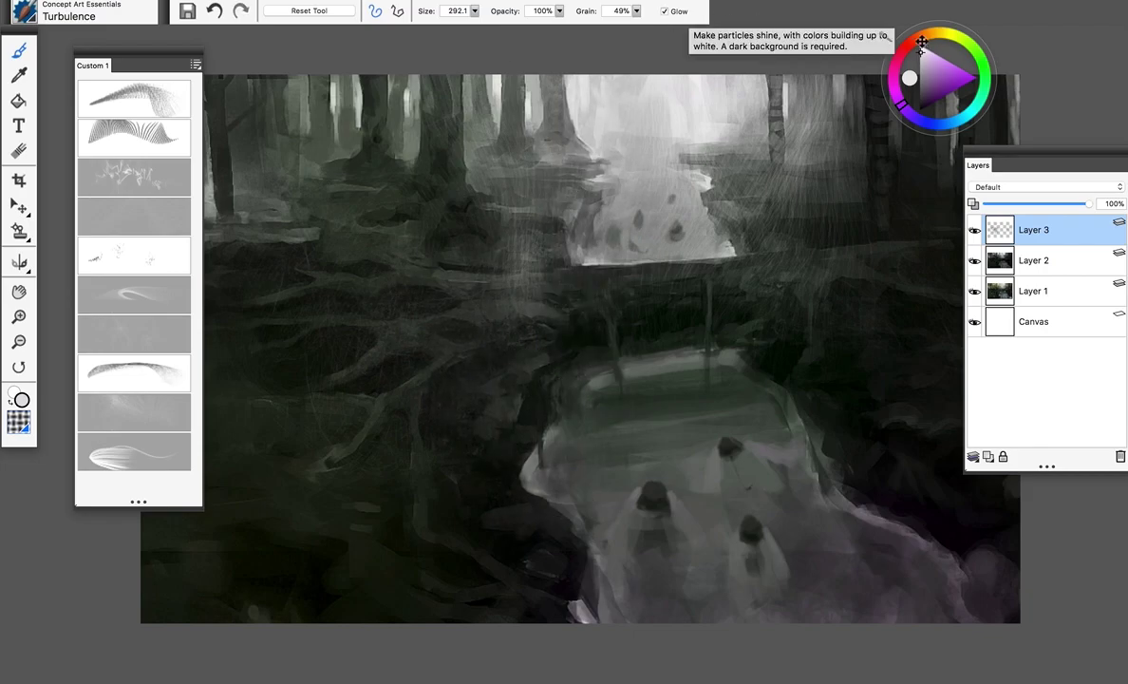
Step: Set an orange color and paint a Turbulence glow down between the tree trunks in the upper-left forest
{"action": "left_click", "coordinate": [918, 37]}
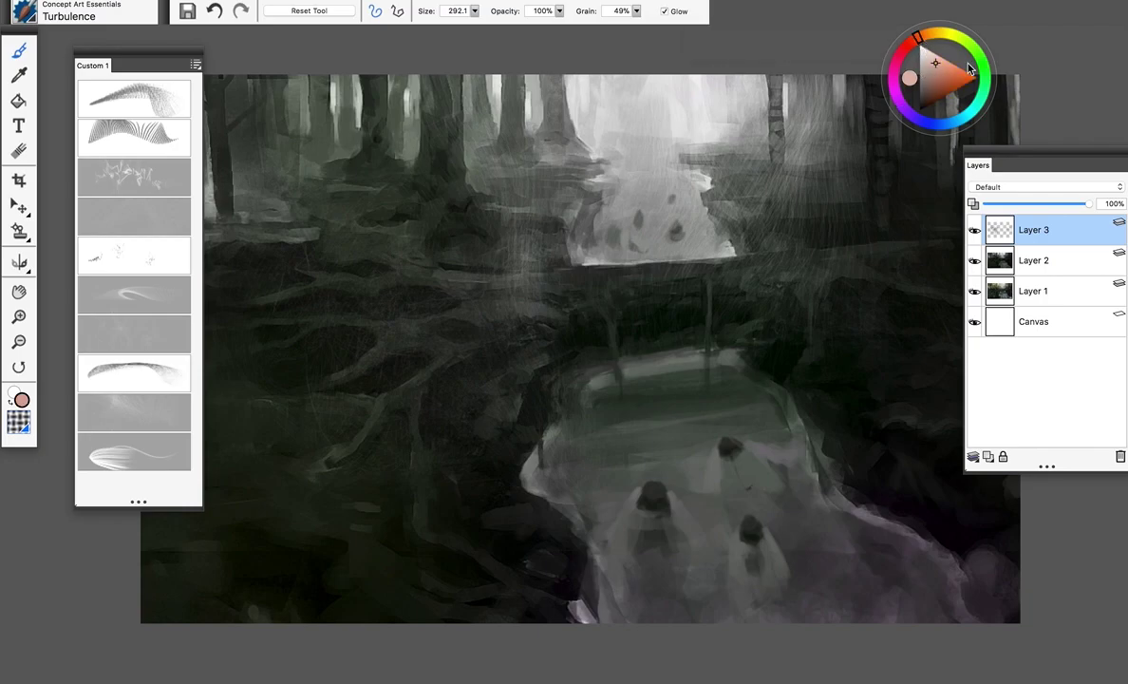
{"action": "left_click", "coordinate": [949, 65]}
{"action": "left_click_drag", "start_coordinate": [655, 206], "coordinate": [764, 239]}
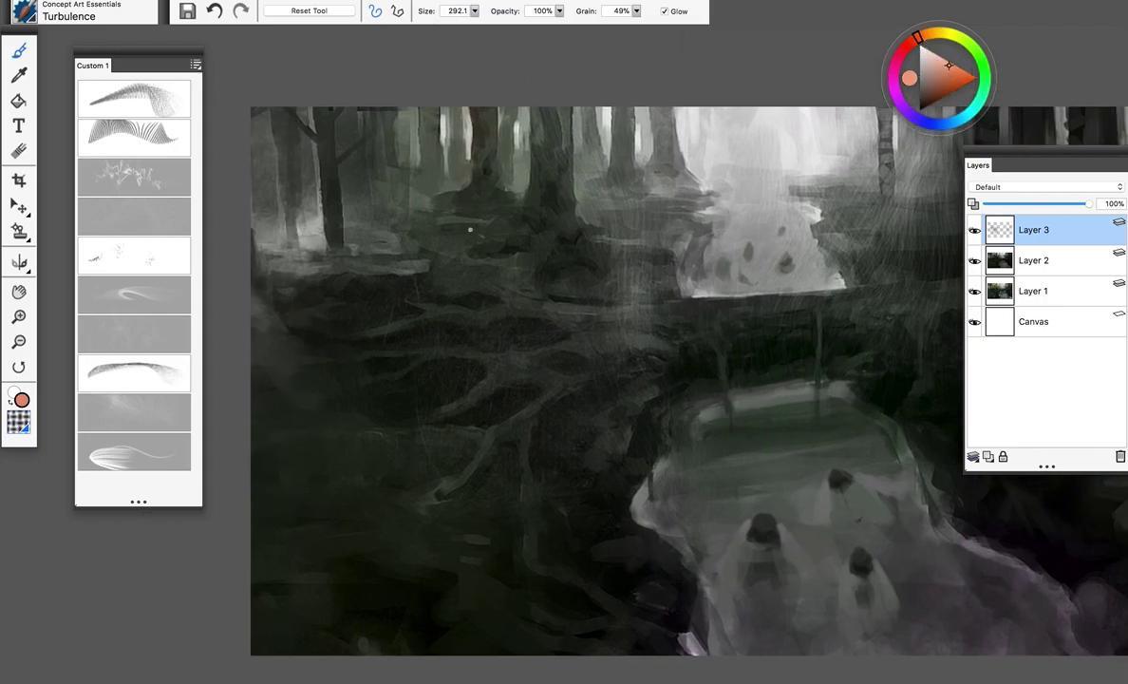
{"action": "mouse_move", "coordinate": [427, 83]}
{"action": "left_mouse_down"}
{"action": "mouse_move", "coordinate": [452, 249]}
{"action": "mouse_move", "coordinate": [427, 87]}
{"action": "mouse_move", "coordinate": [494, 255]}
{"action": "left_mouse_up"}
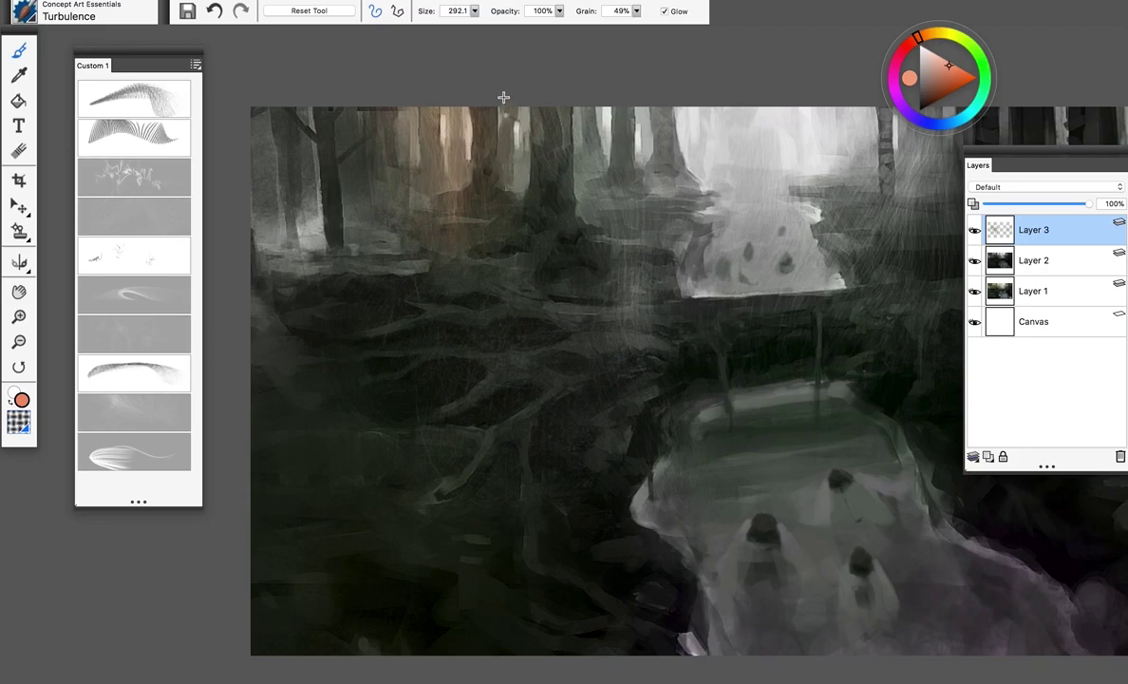
Step: Reduce the Turbulence brush size to 46.5 and add orange strokes around the thin forked tree at the far left
{"action": "mouse_move", "coordinate": [508, 99]}
{"action": "left_mouse_down", "text": "alt+super"}
{"action": "mouse_move", "coordinate": [511, 135]}
{"action": "mouse_move", "coordinate": [508, 102]}
{"action": "left_mouse_up", "text": "alt+super"}
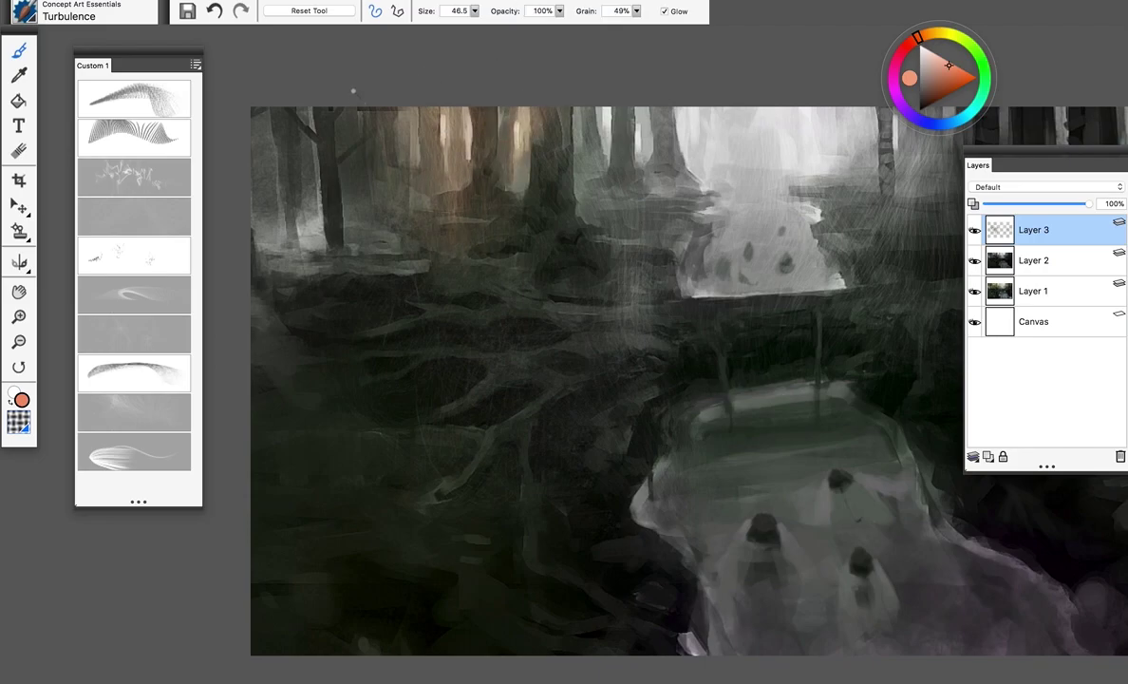
{"action": "left_click_drag", "start_coordinate": [353, 95], "coordinate": [361, 201]}
{"action": "left_click_drag", "start_coordinate": [328, 142], "coordinate": [344, 199]}
{"action": "left_click_drag", "start_coordinate": [313, 109], "coordinate": [311, 218]}
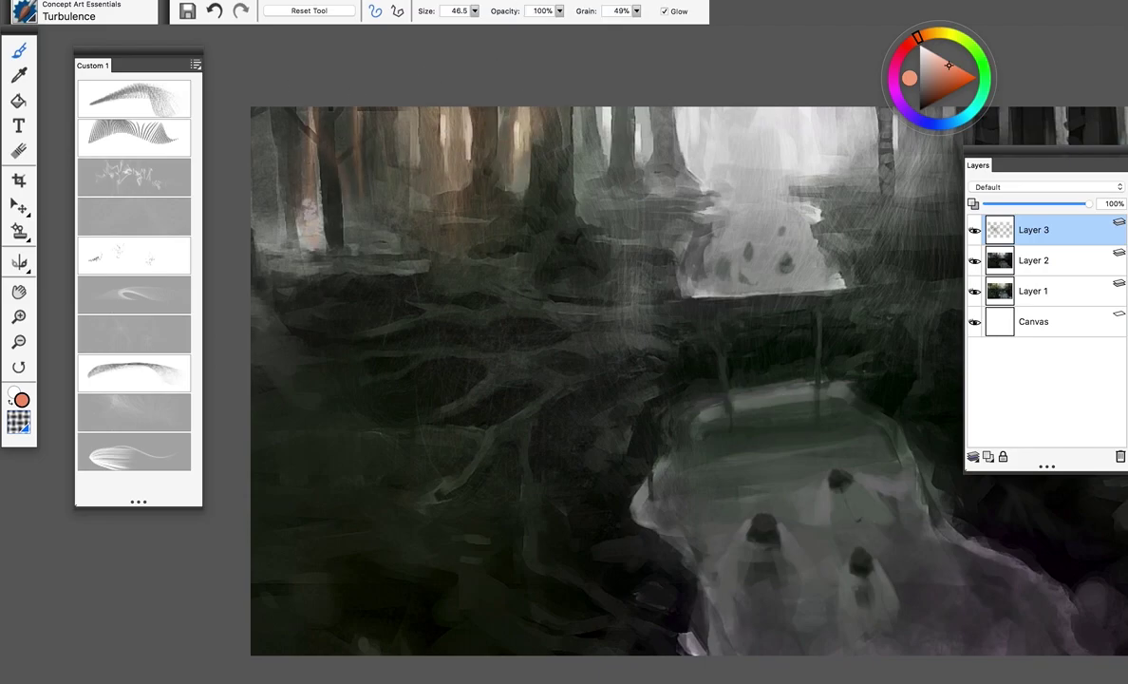
Step: Choose the Zip brush, try long orange streaks from the left roots across to the waterfall's base, and undo them
{"action": "left_click", "coordinate": [132, 464]}
{"action": "left_click_drag", "start_coordinate": [746, 326], "coordinate": [681, 287]}
{"action": "left_click_drag", "start_coordinate": [287, 302], "coordinate": [646, 240]}
{"action": "key", "text": "super+z"}
{"action": "mouse_move", "coordinate": [306, 285]}
{"action": "left_mouse_down"}
{"action": "mouse_move", "coordinate": [378, 256]}
{"action": "mouse_move", "coordinate": [807, 251]}
{"action": "mouse_move", "coordinate": [685, 245]}
{"action": "left_mouse_up"}
{"action": "key", "text": "ctrl+z"}
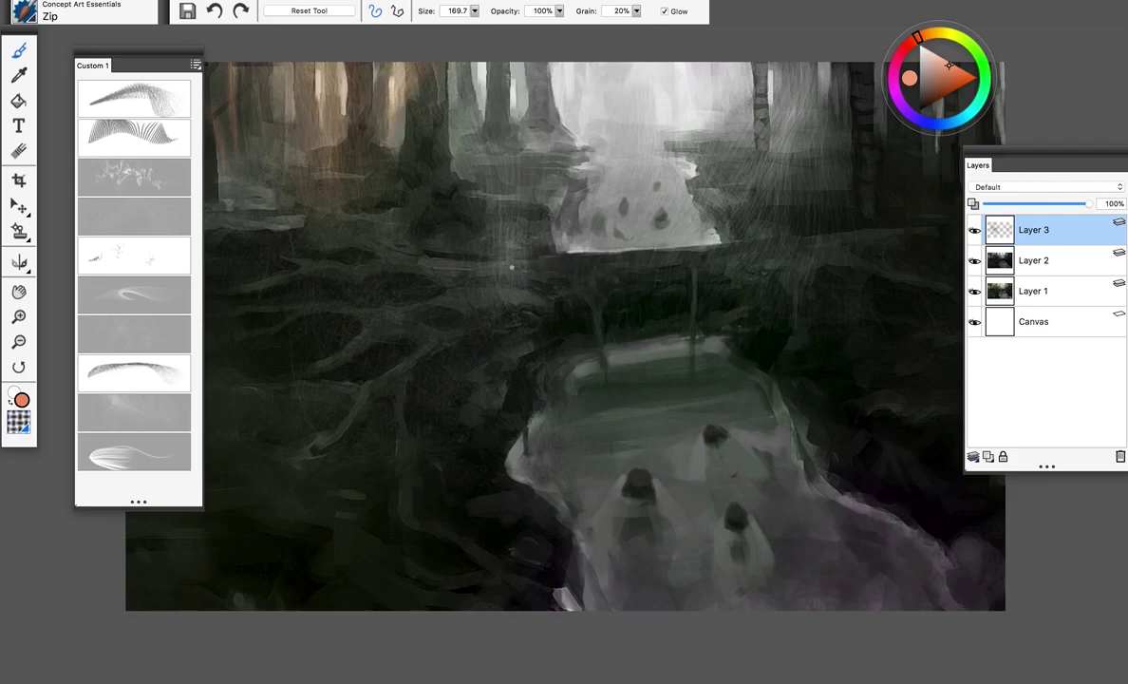
Step: Set the Zip brush to 20% opacity and paint long orange streaks along the dark ledge beneath the waterfall
{"action": "key", "text": "2"}
{"action": "left_click_drag", "start_coordinate": [393, 238], "coordinate": [760, 251]}
{"action": "mouse_move", "coordinate": [432, 254]}
{"action": "left_mouse_down"}
{"action": "mouse_move", "coordinate": [738, 249]}
{"action": "mouse_move", "coordinate": [893, 276]}
{"action": "left_mouse_up"}
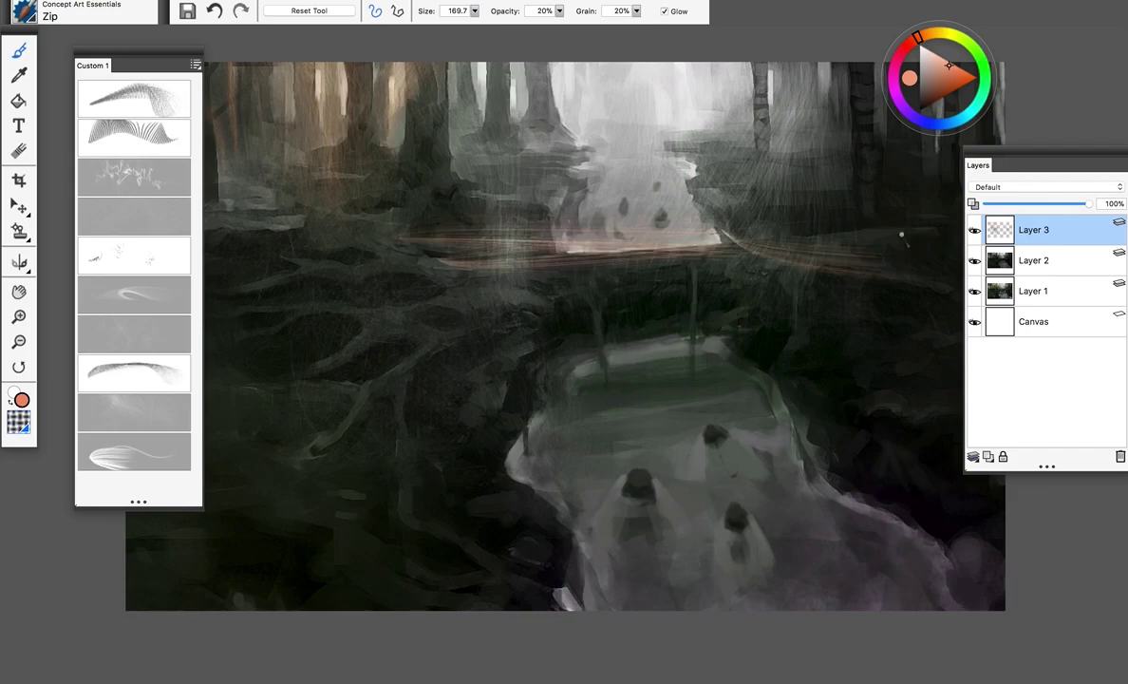
{"action": "left_click_drag", "start_coordinate": [788, 231], "coordinate": [907, 278]}
{"action": "mouse_move", "coordinate": [290, 304]}
{"action": "left_mouse_down"}
{"action": "mouse_move", "coordinate": [652, 262]}
{"action": "mouse_move", "coordinate": [911, 251]}
{"action": "left_mouse_up"}
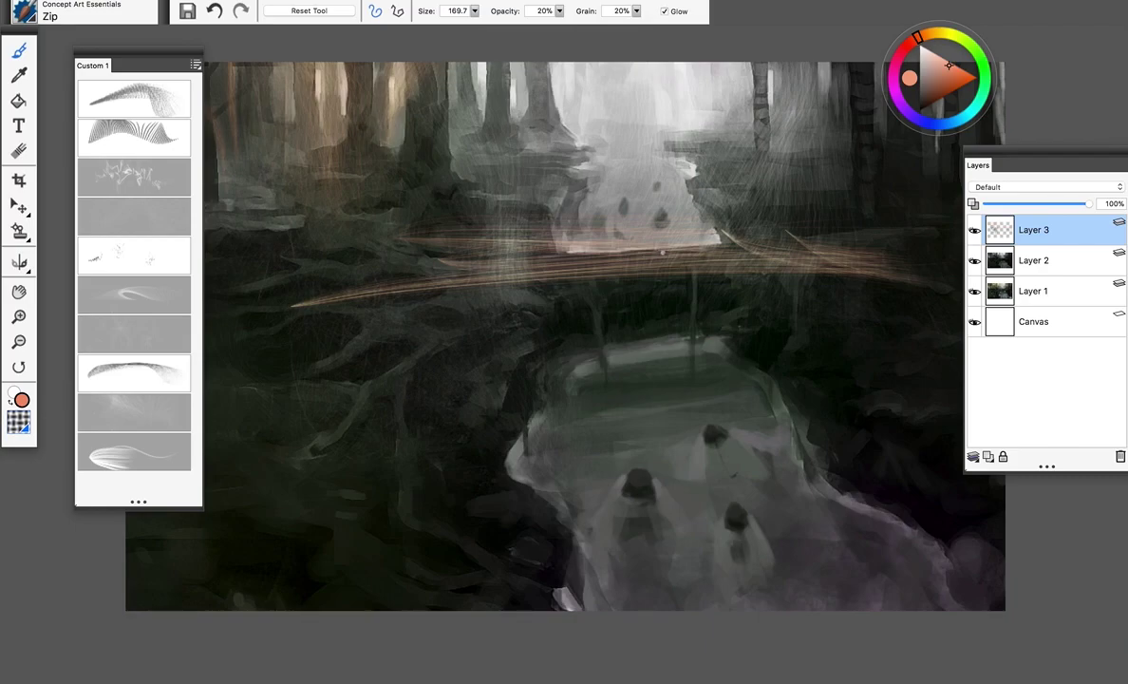
Step: Set the Zip brush to 70% opacity and paint two S-curved glowing ribbons from the left roots across the pool
{"action": "key", "text": "7"}
{"action": "left_click_drag", "start_coordinate": [274, 350], "coordinate": [827, 432]}
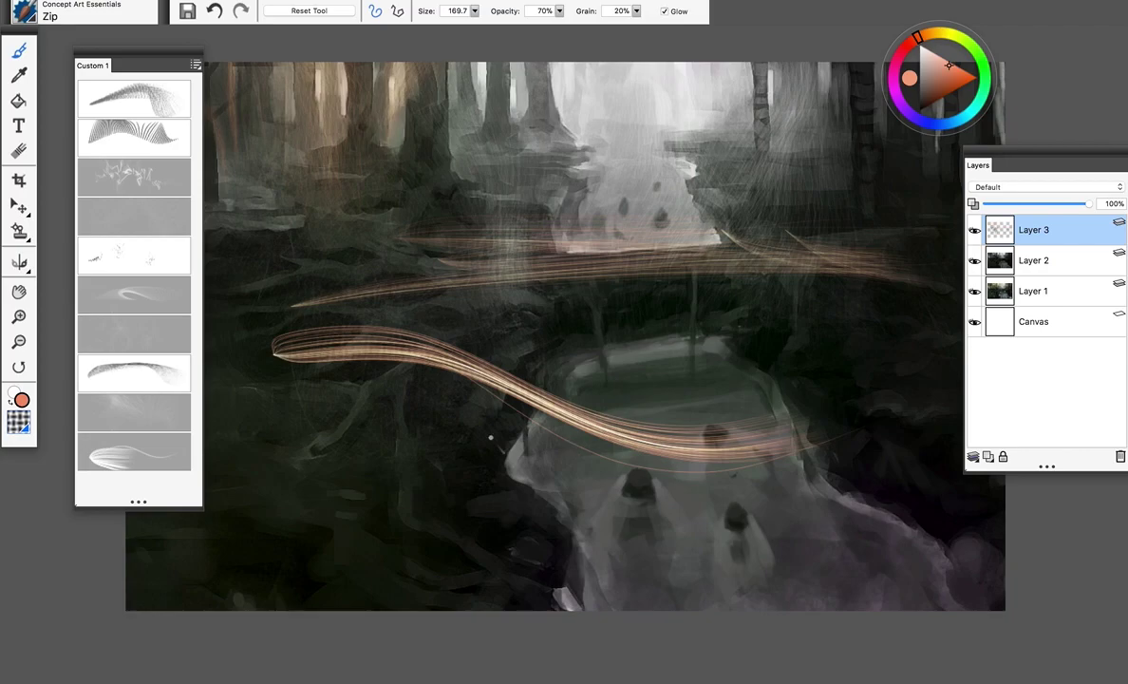
{"action": "left_click_drag", "start_coordinate": [466, 409], "coordinate": [740, 501]}
Step: Fade the two curved Zip ribbons with the Eraser at size 79.2 and 20% opacity
{"action": "left_click_drag", "start_coordinate": [529, 296], "coordinate": [589, 316]}
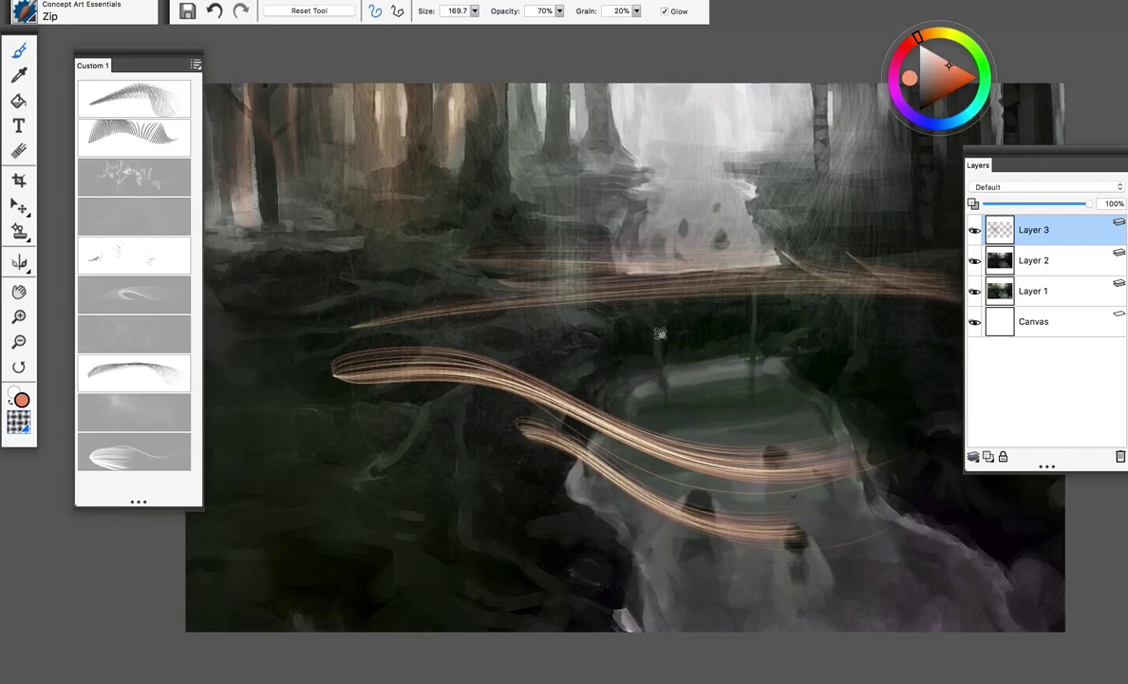
{"action": "left_click_drag", "start_coordinate": [615, 356], "coordinate": [566, 348]}
{"action": "key", "text": "n"}
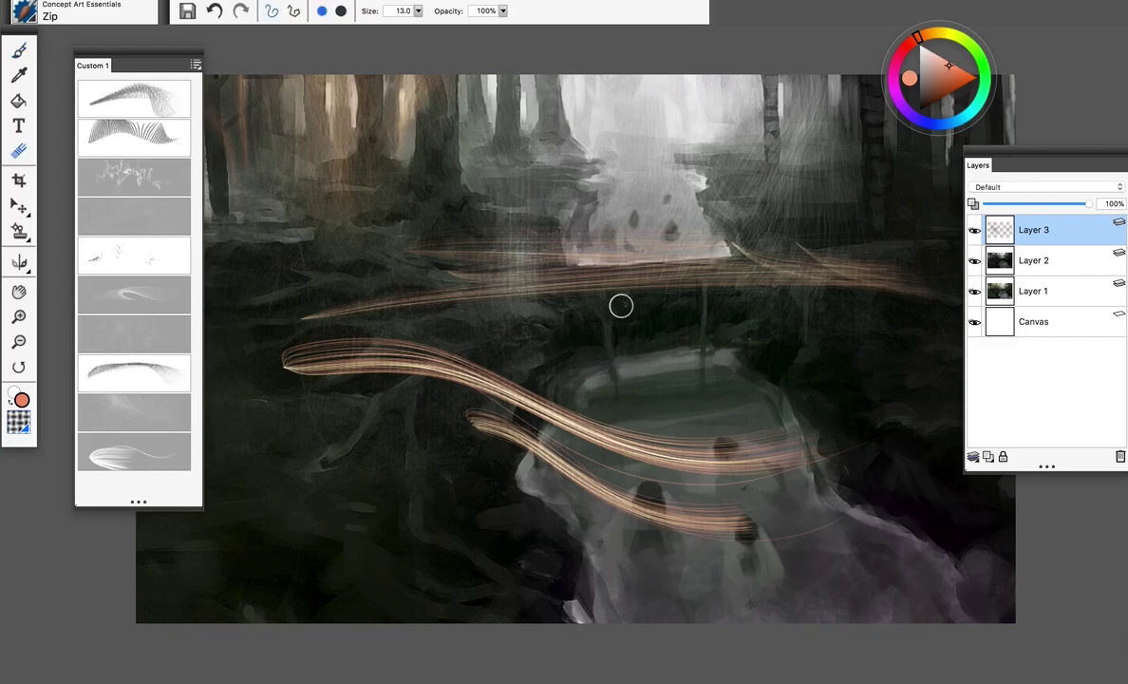
{"action": "mouse_move", "coordinate": [295, 363]}
{"action": "left_mouse_down"}
{"action": "mouse_move", "coordinate": [348, 390]}
{"action": "mouse_move", "coordinate": [529, 395]}
{"action": "mouse_move", "coordinate": [670, 495]}
{"action": "mouse_move", "coordinate": [724, 504]}
{"action": "left_mouse_up"}
{"action": "key", "text": "2"}
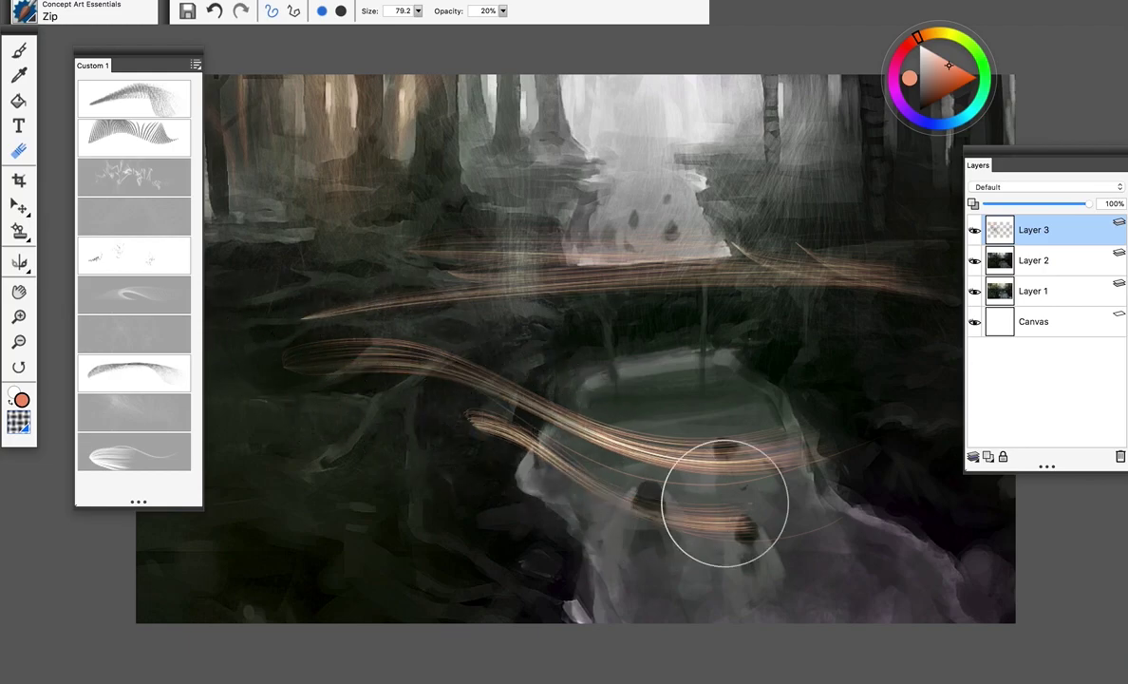
{"action": "left_click_drag", "start_coordinate": [643, 503], "coordinate": [849, 450]}
{"action": "left_click_drag", "start_coordinate": [635, 545], "coordinate": [781, 522]}
{"action": "left_click_drag", "start_coordinate": [569, 481], "coordinate": [730, 457]}
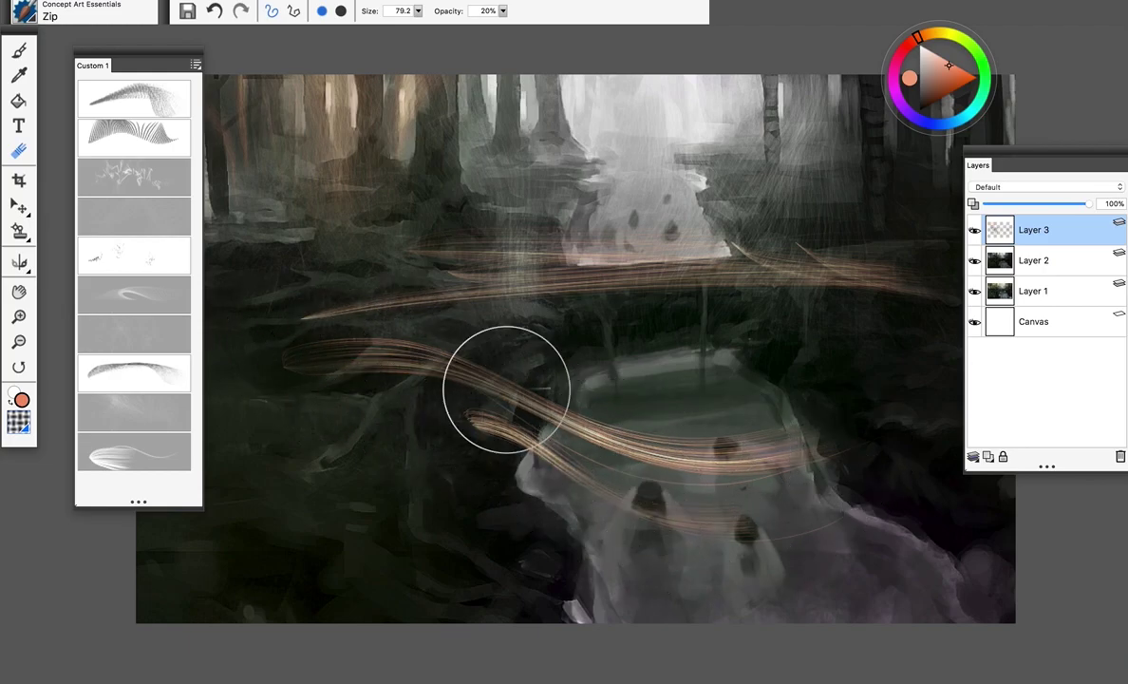